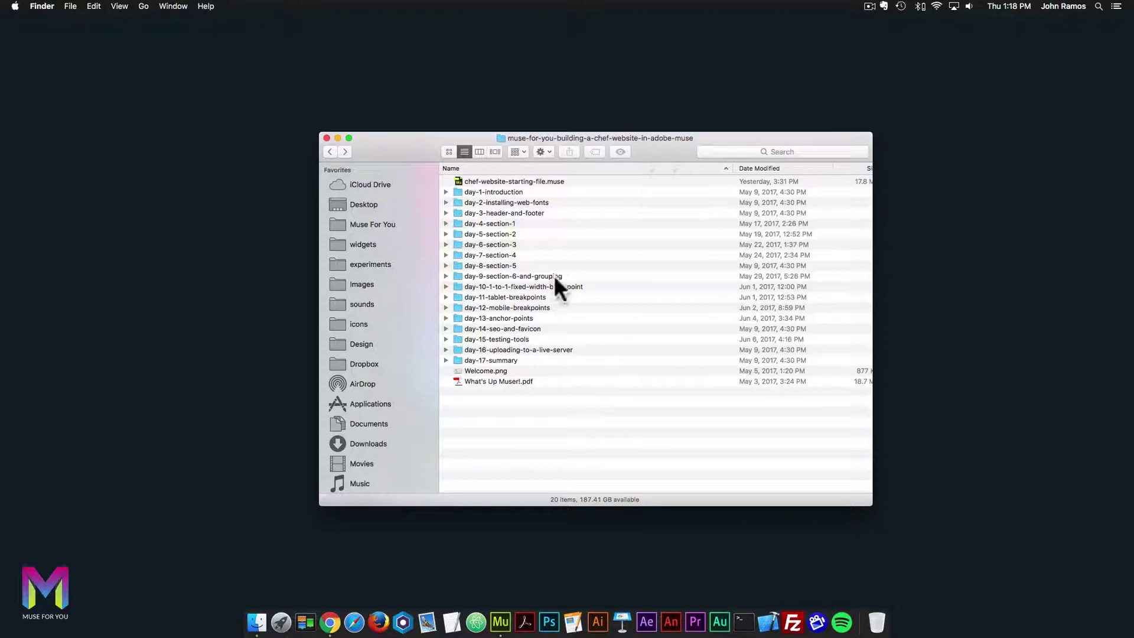
# Open the day-16-uploading-to-a-live-server folder and view its overview image day-16-uploading-to-a-live-server.png, closing the image when done.
pyautogui.click(514, 350)
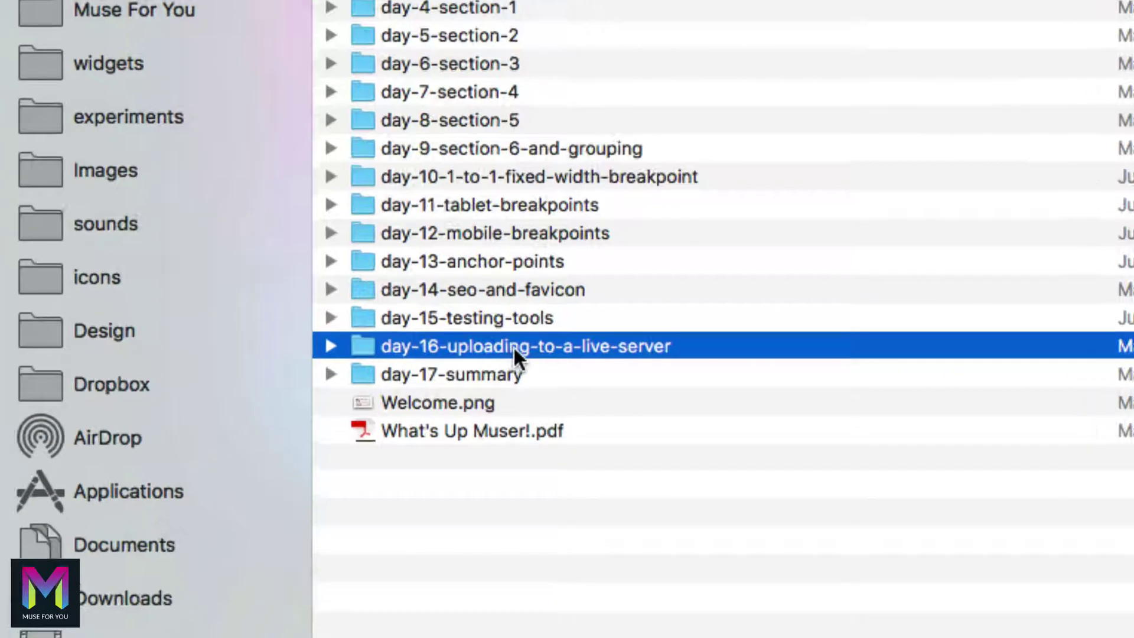
pyautogui.doubleClick(460, 346)
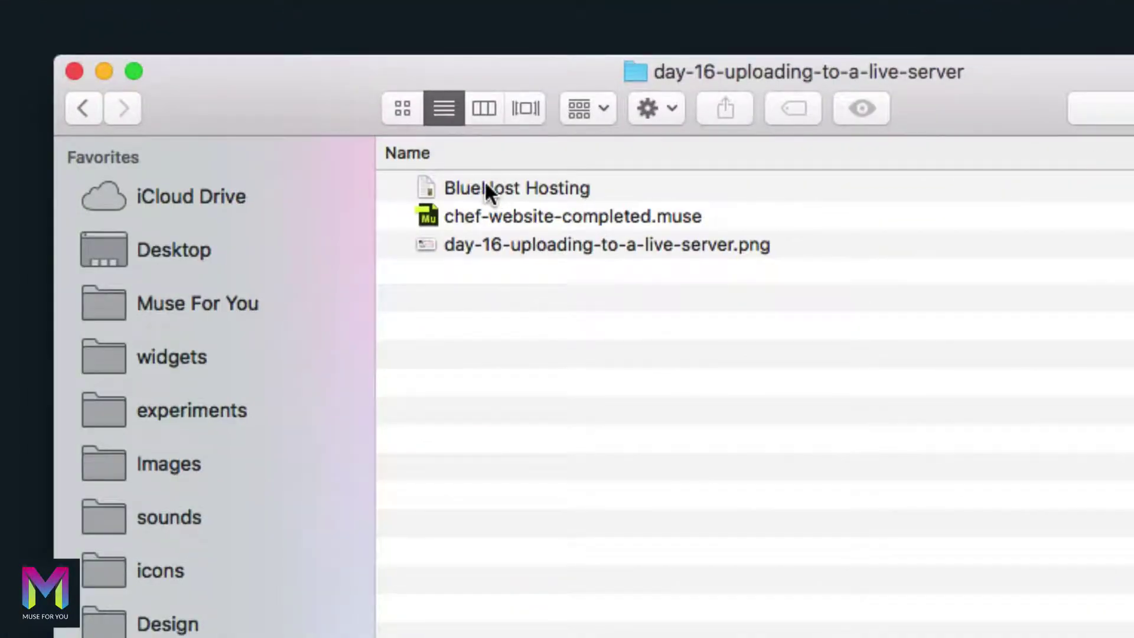
pyautogui.click(496, 181)
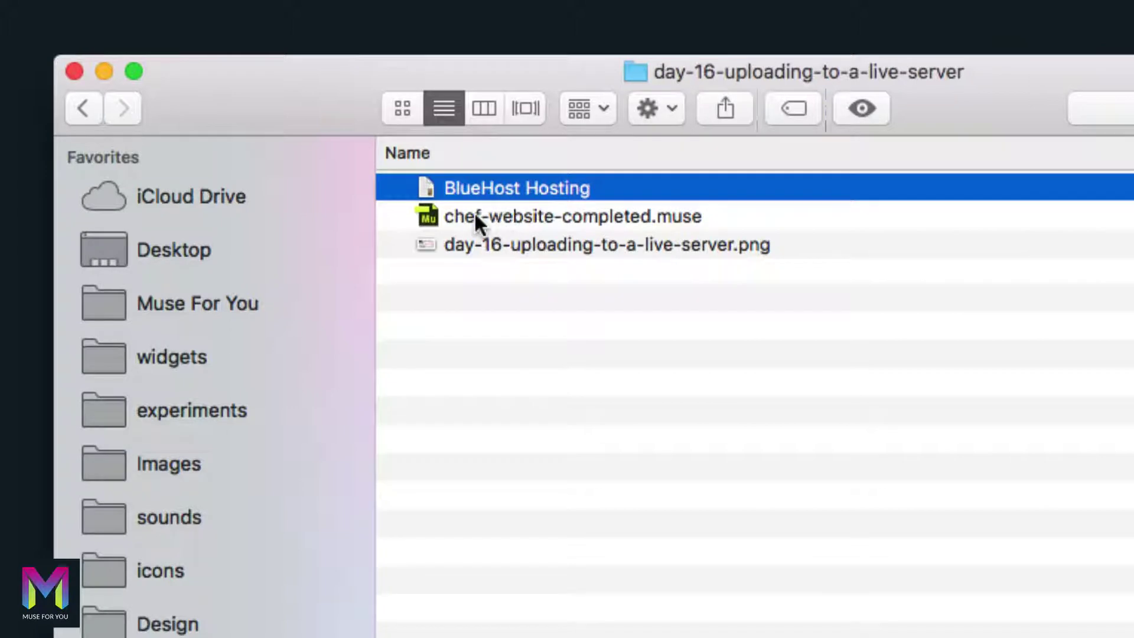
pyautogui.click(599, 217)
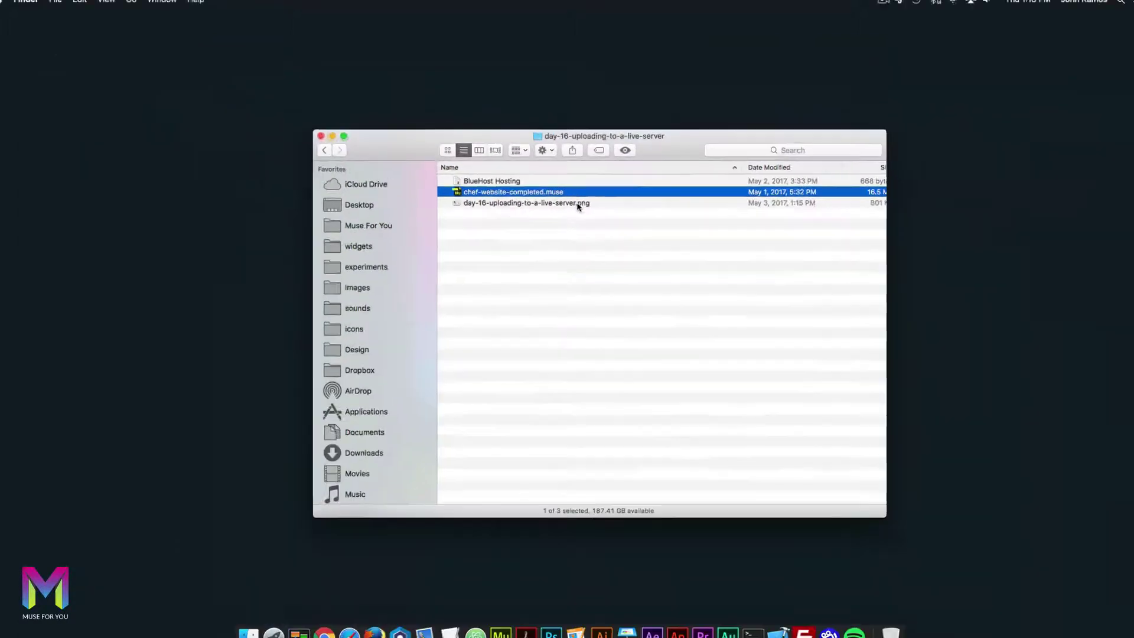
pyautogui.doubleClick(506, 201)
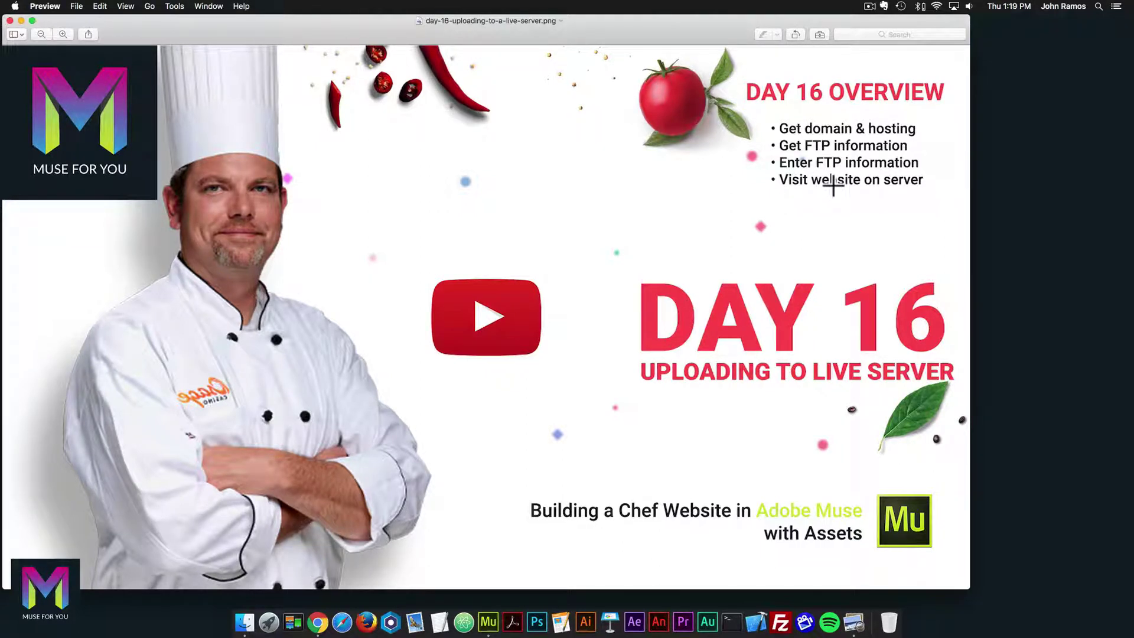
pyautogui.click(9, 20)
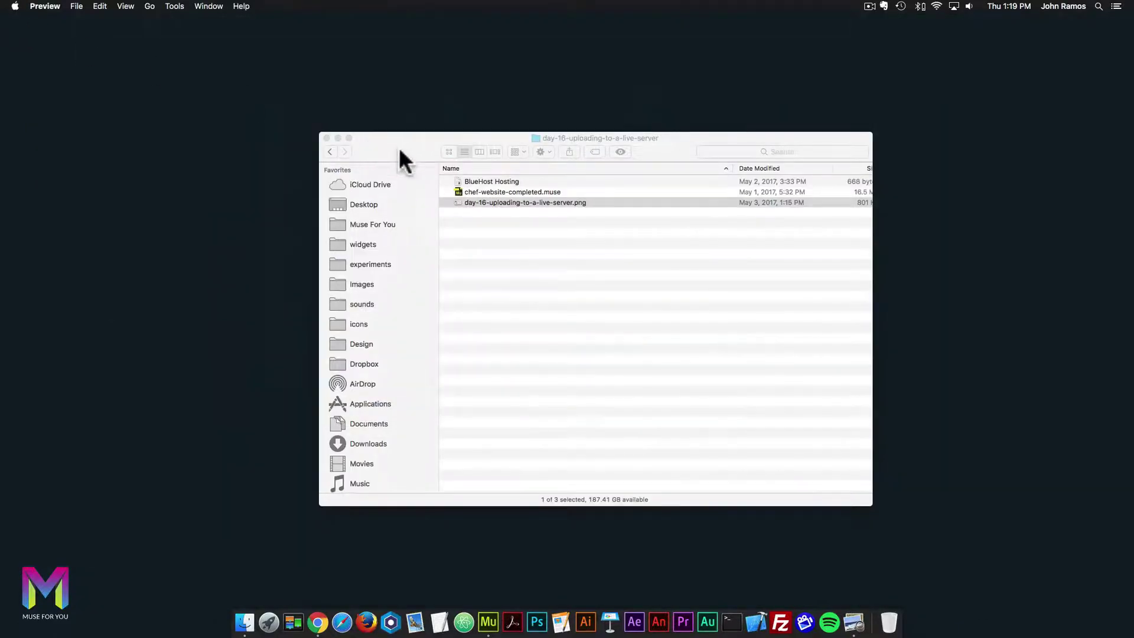
# Open chef-website-starting-file.muse from the course folder and bring up its Chef Mark page for design editing at 75% zoom.
pyautogui.click(329, 151)
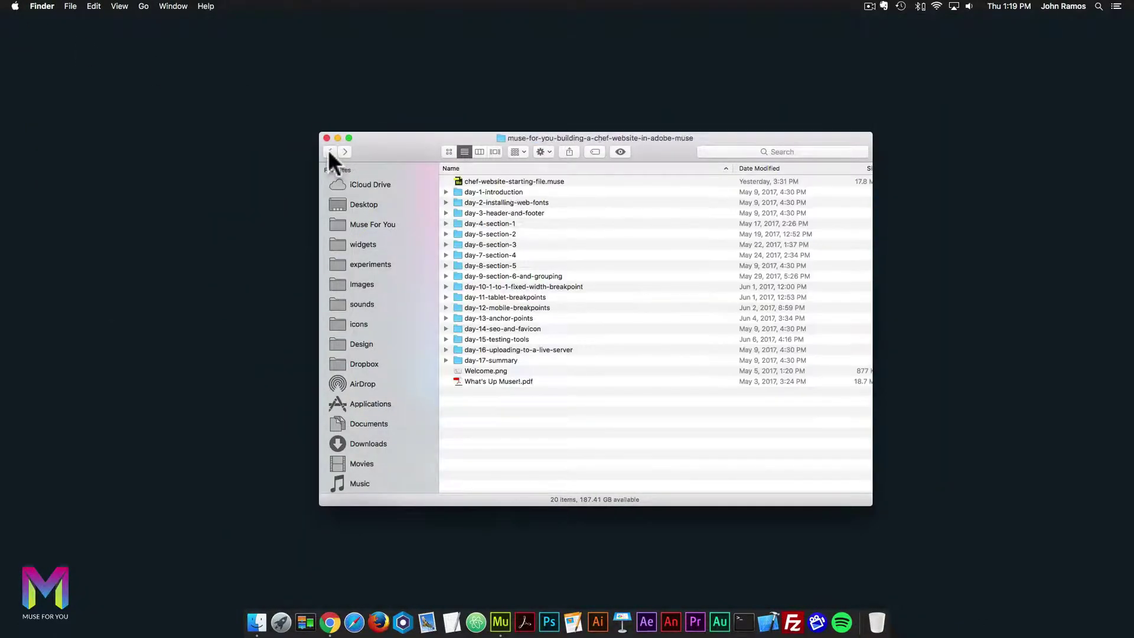
pyautogui.click(505, 180)
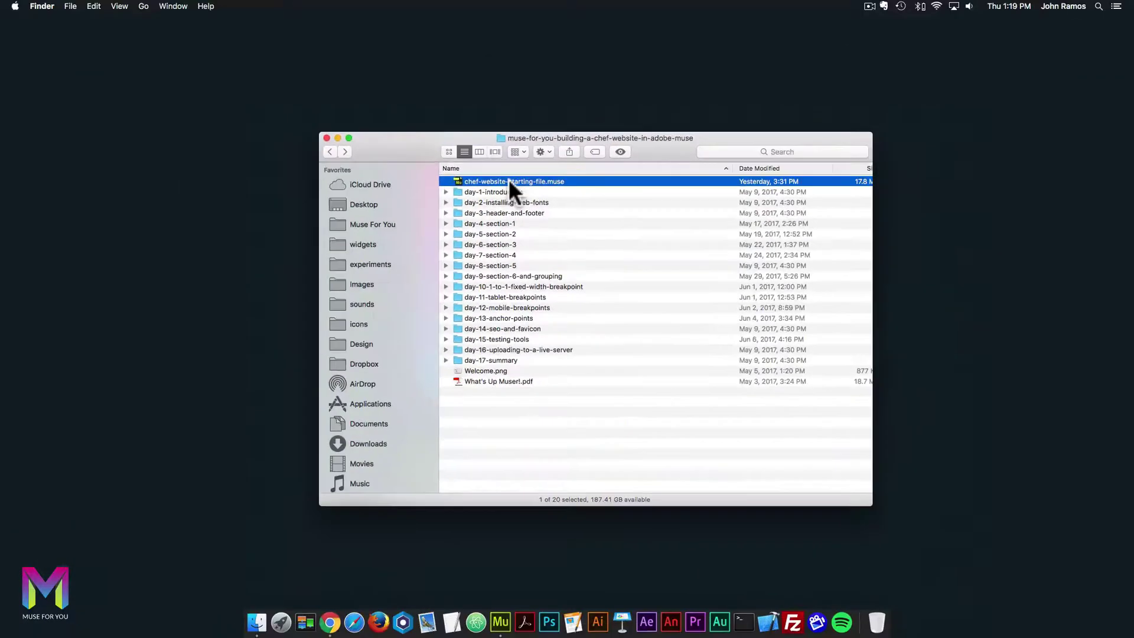
pyautogui.doubleClick(514, 179)
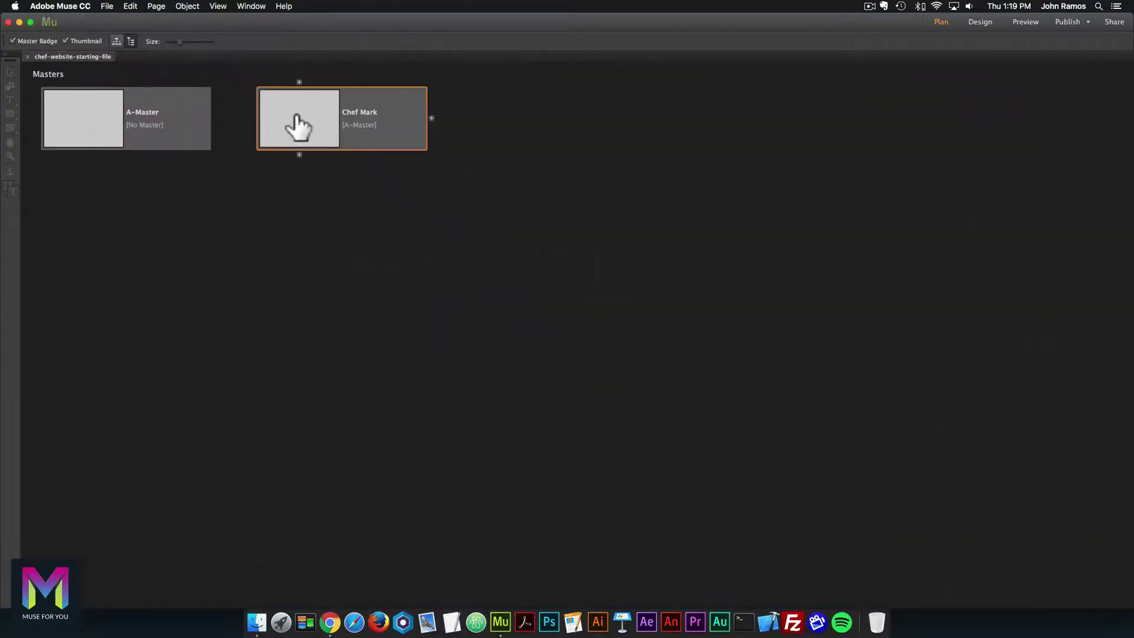
pyautogui.doubleClick(297, 118)
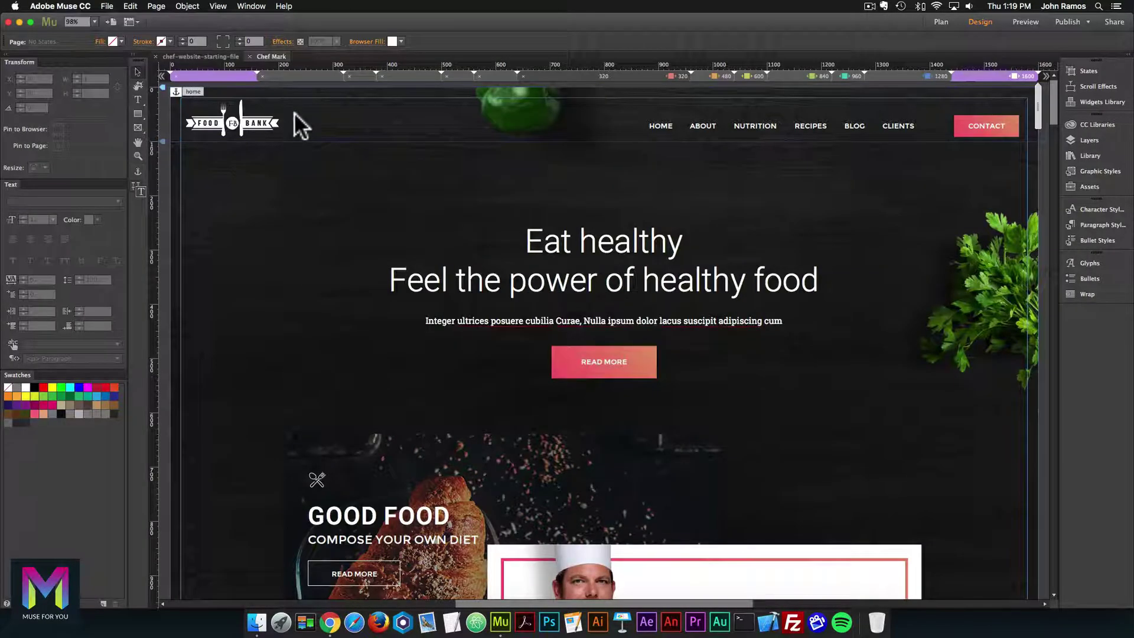
pyautogui.press('super+minus')
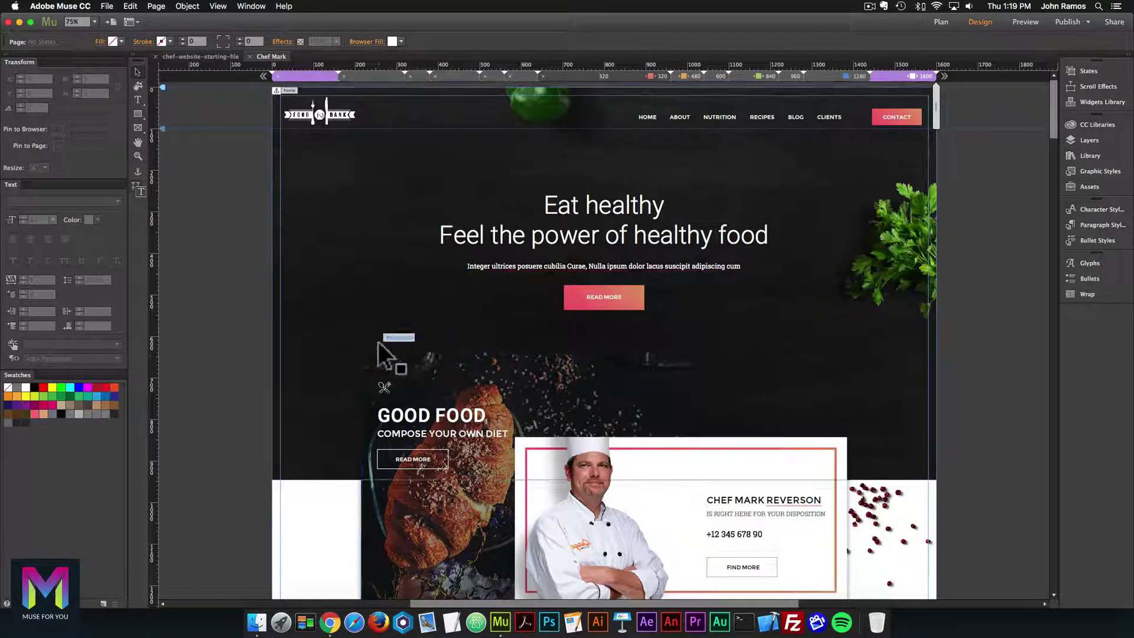
# Switch to Finder, open the BlueHost Hosting document in the day-16-uploading-to-a-live-server folder and follow its BlueHost link.
pyautogui.click(256, 622)
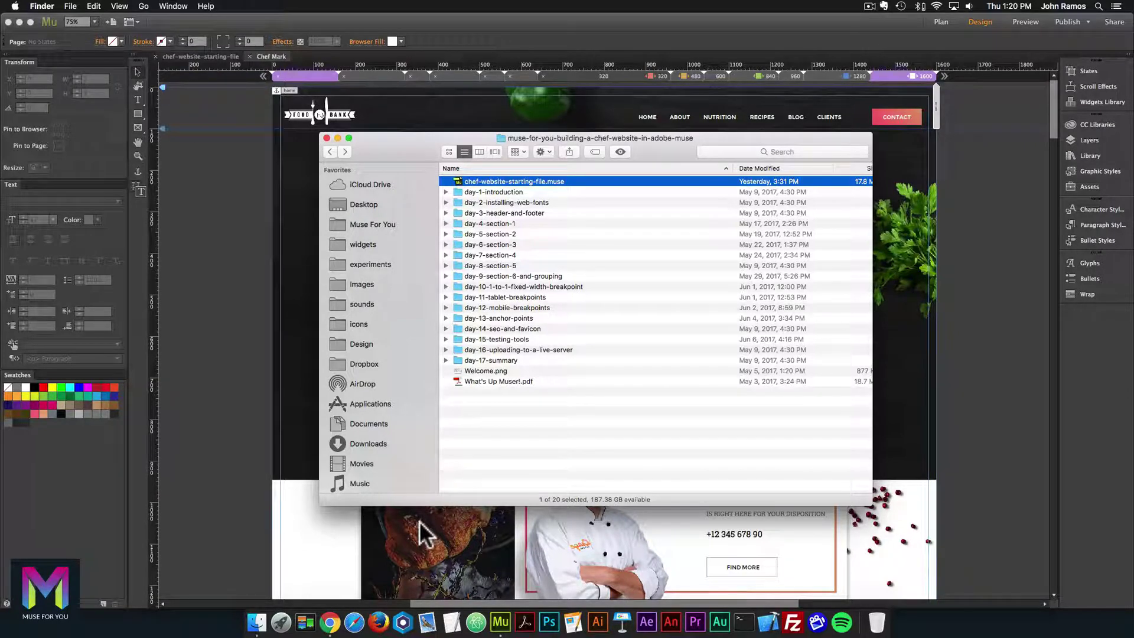
pyautogui.click(493, 349)
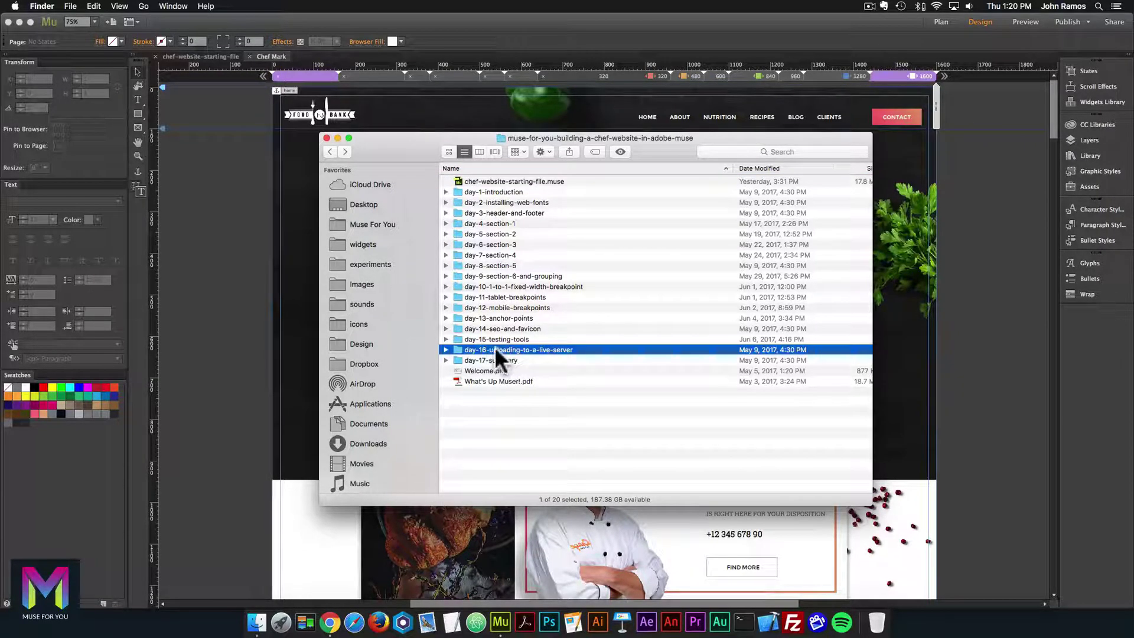
pyautogui.doubleClick(495, 347)
pyautogui.click(482, 179)
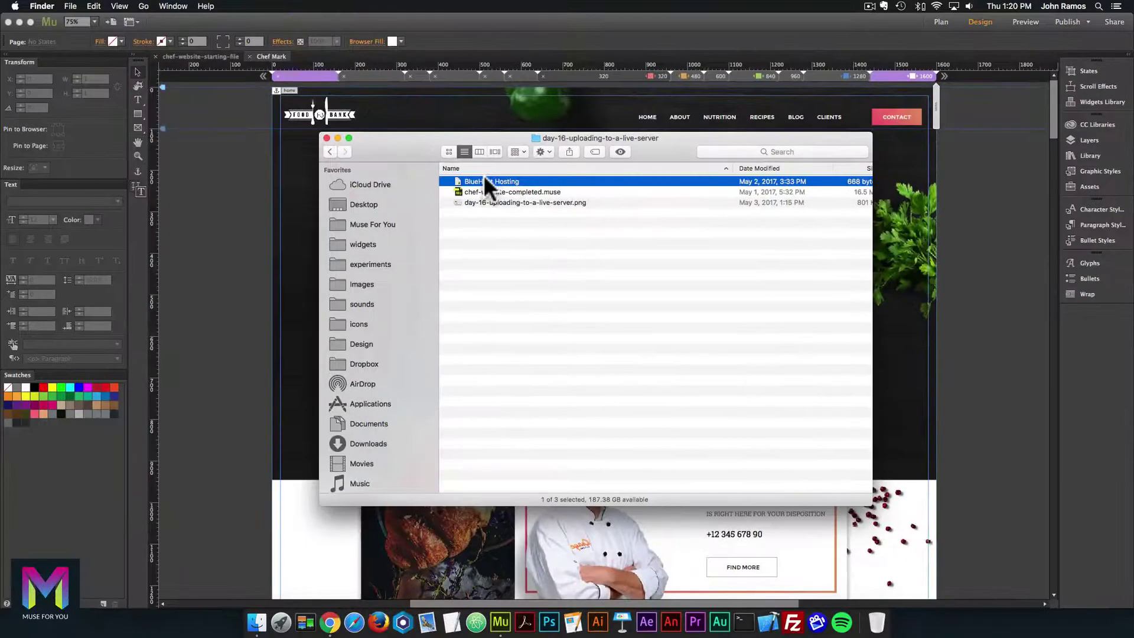
pyautogui.doubleClick(484, 180)
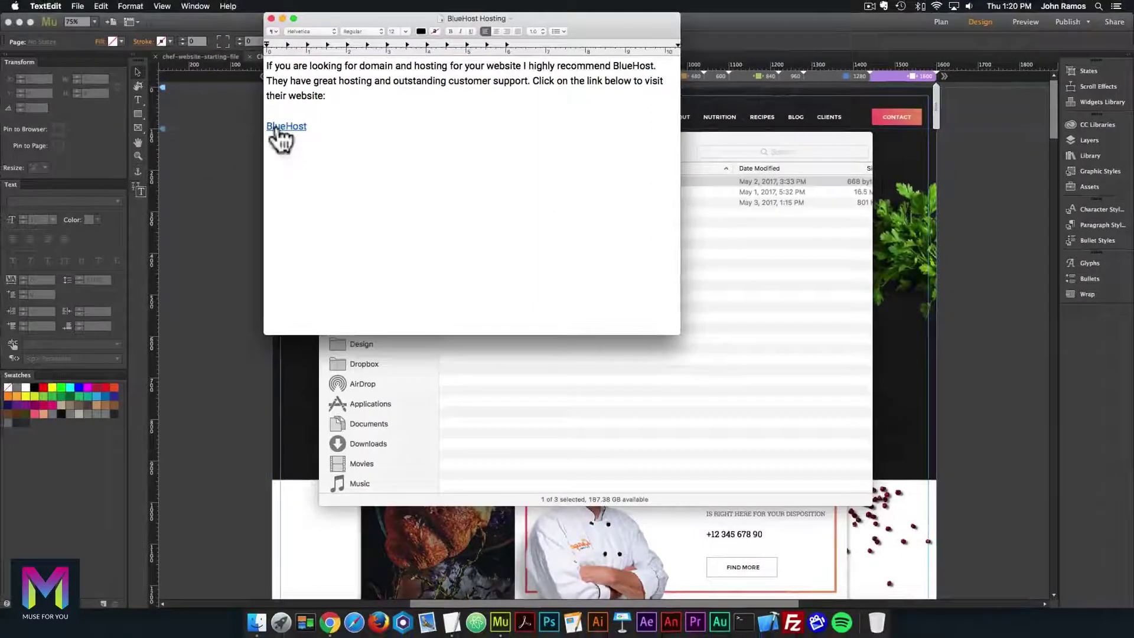
pyautogui.click(279, 133)
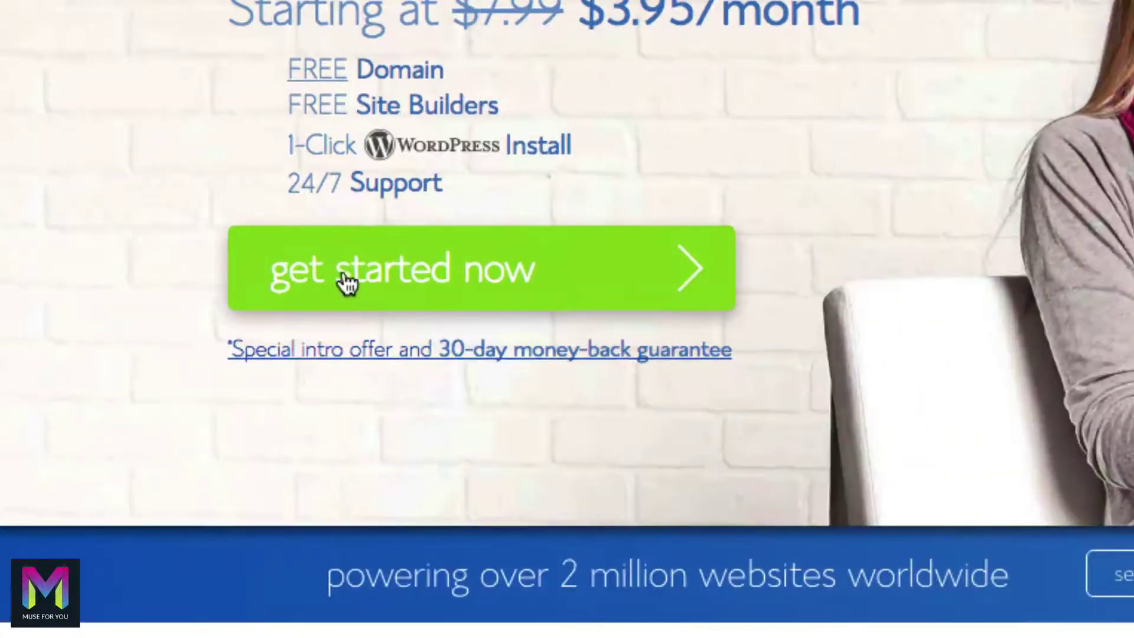
# Start a hosting sign-up with the Basic plan and enter mywebsite12345 as the new domain with the .com extension.
pyautogui.click(515, 278)
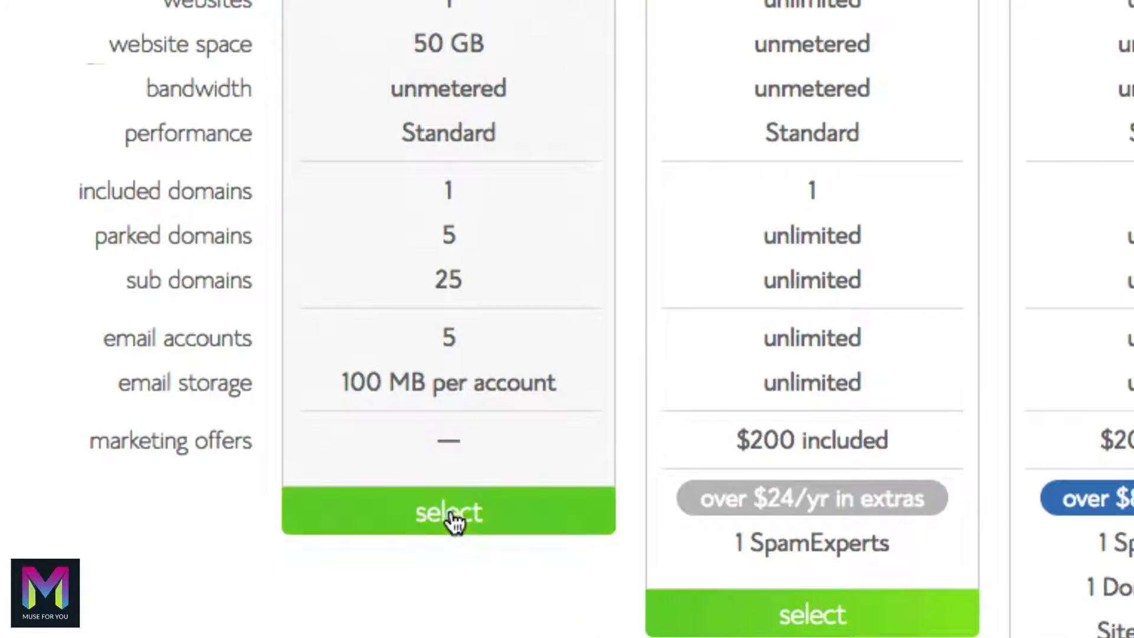
pyautogui.click(455, 520)
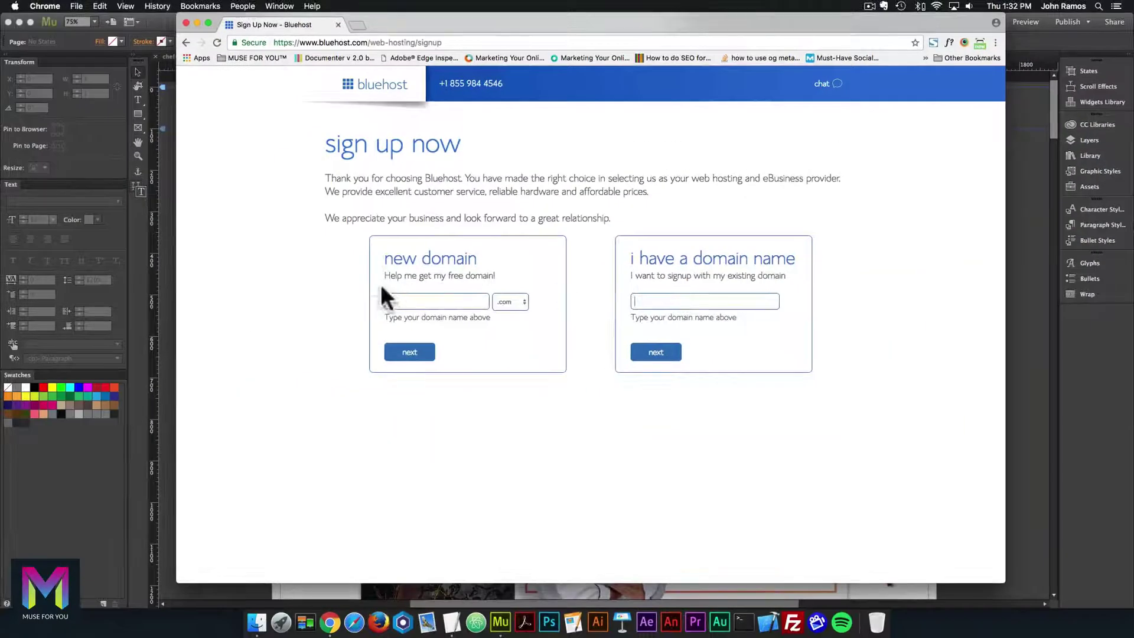
pyautogui.click(394, 302)
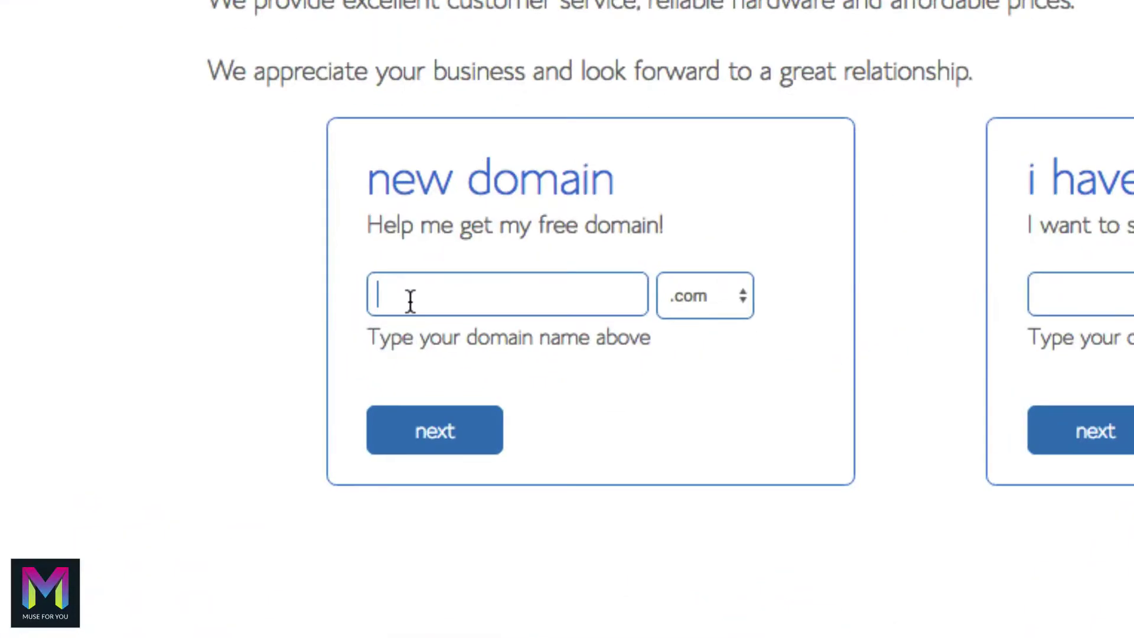
pyautogui.write('my')
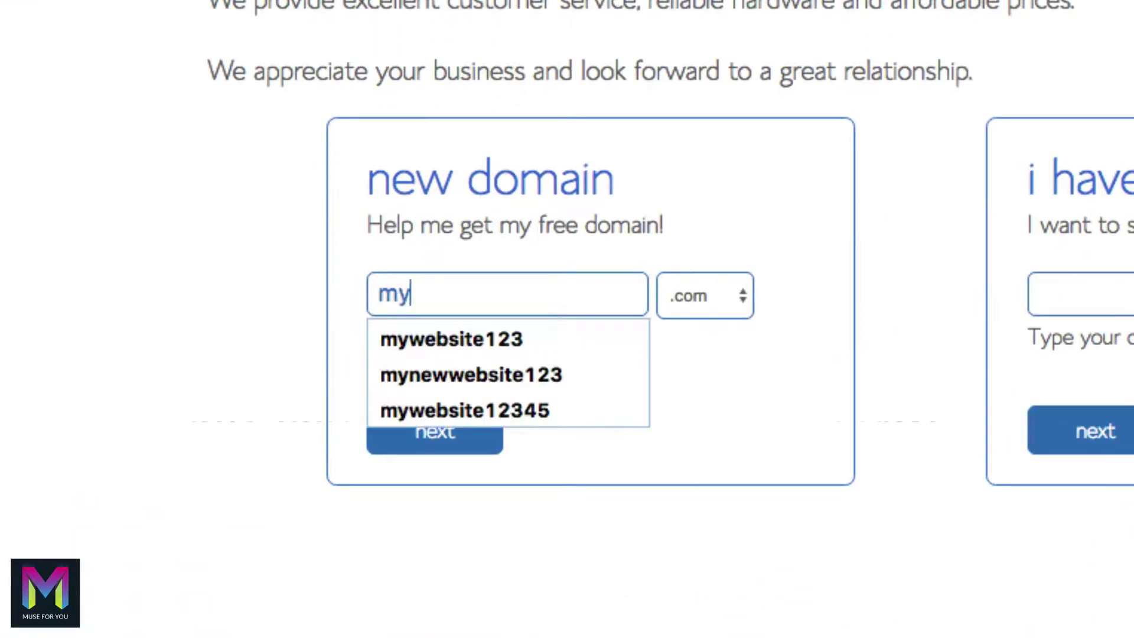
pyautogui.write('website12345')
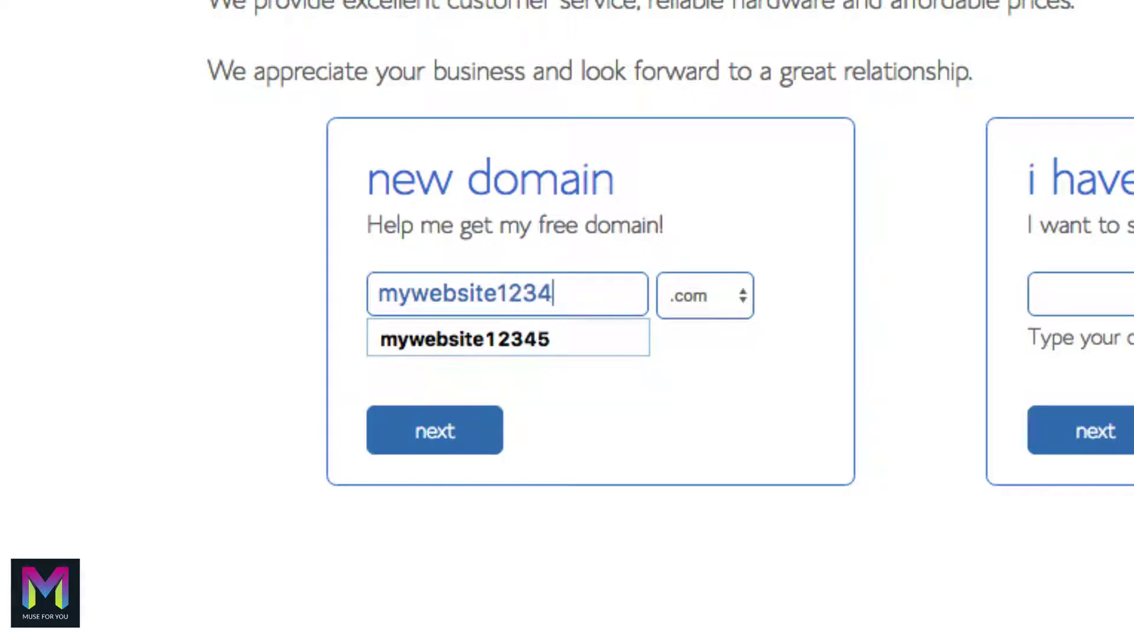
pyautogui.click(681, 297)
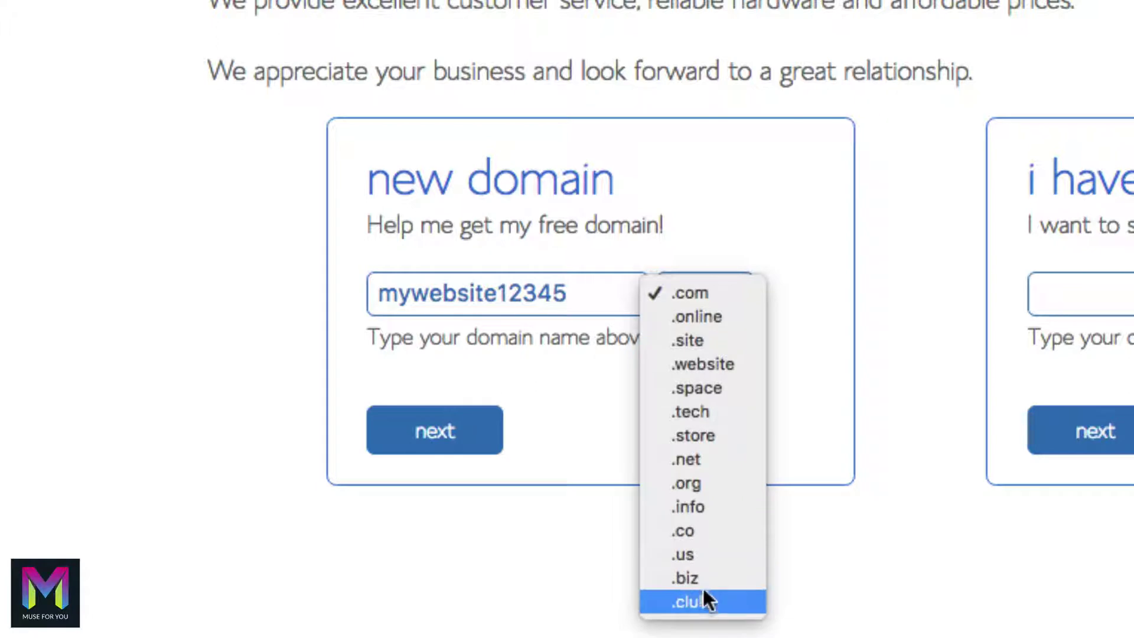
pyautogui.click(689, 292)
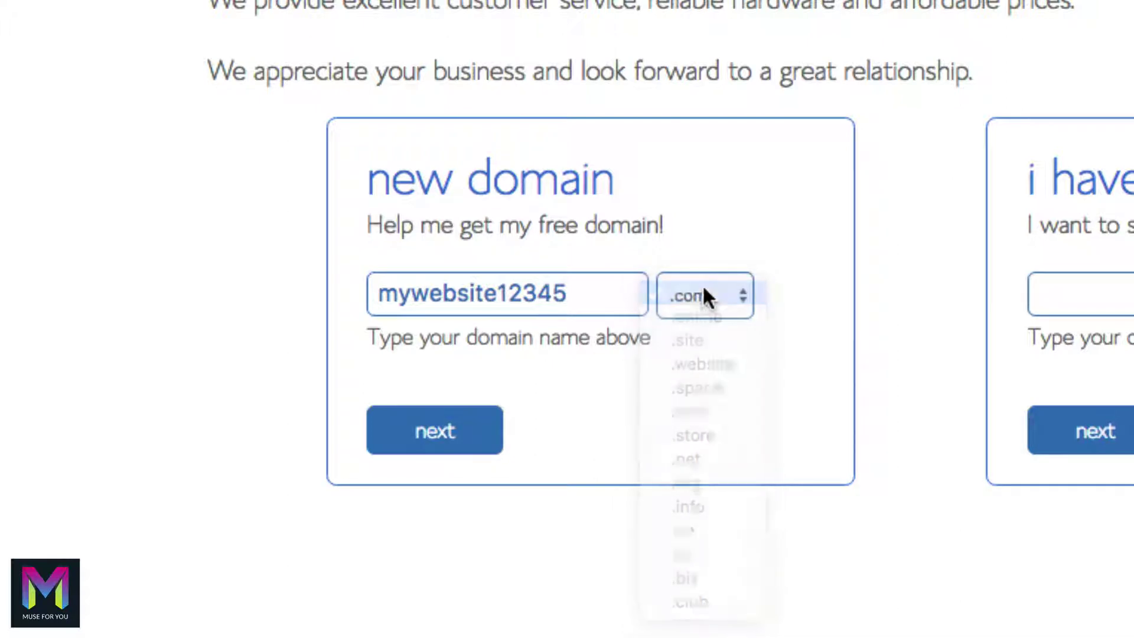
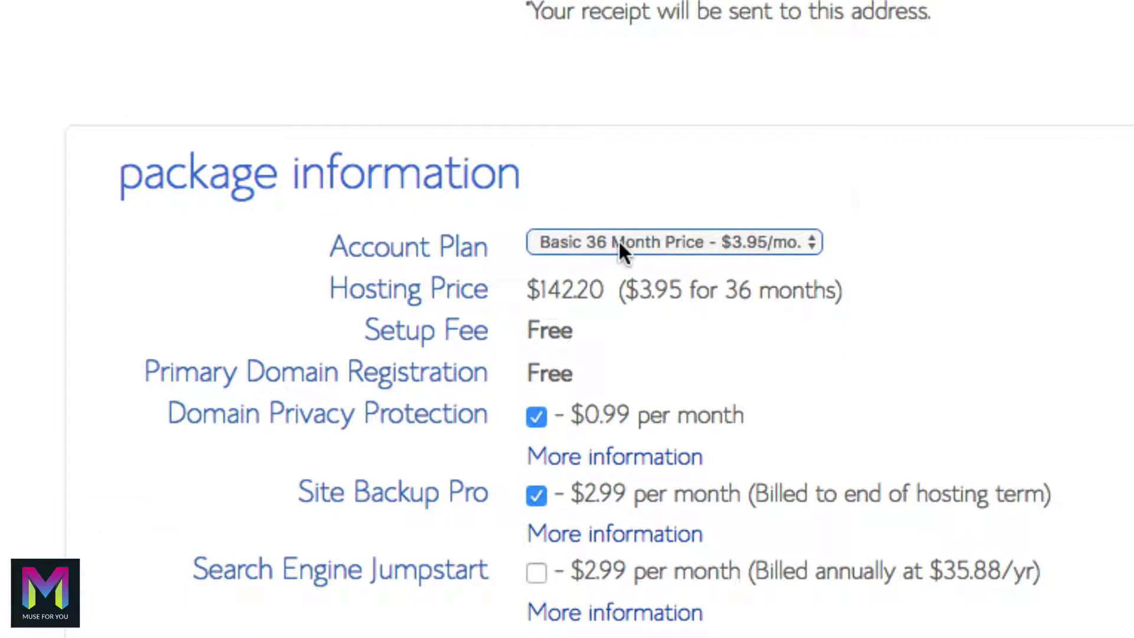
# Set the account plan to Basic 12 Month Price - $5.95/mo. and review the fees and add-ons in the package information.
pyautogui.click(619, 239)
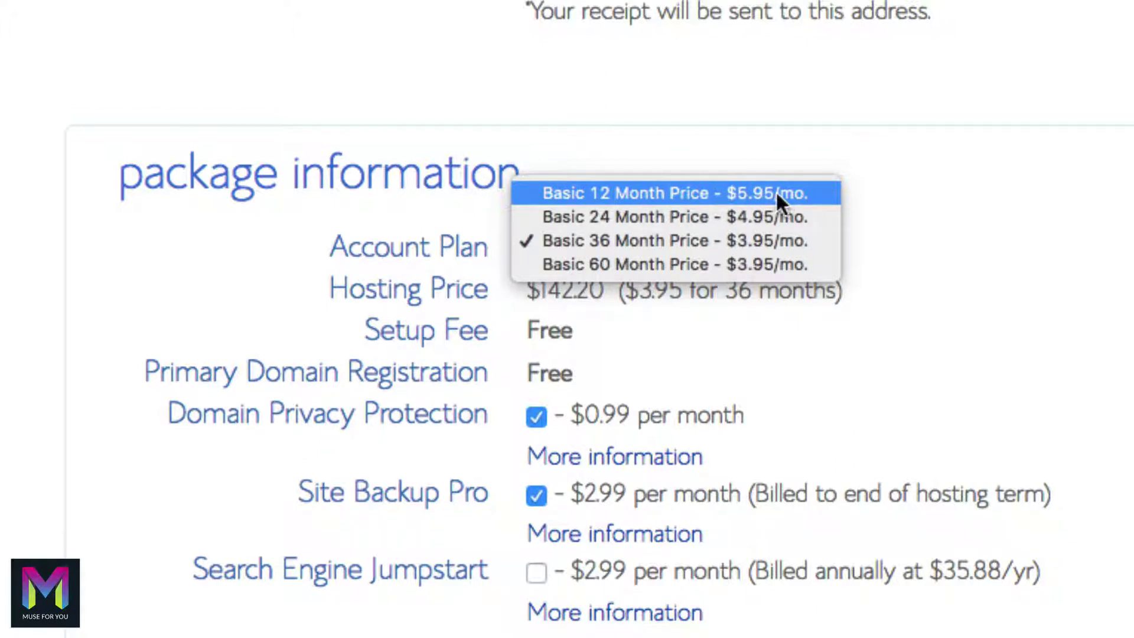
pyautogui.click(637, 191)
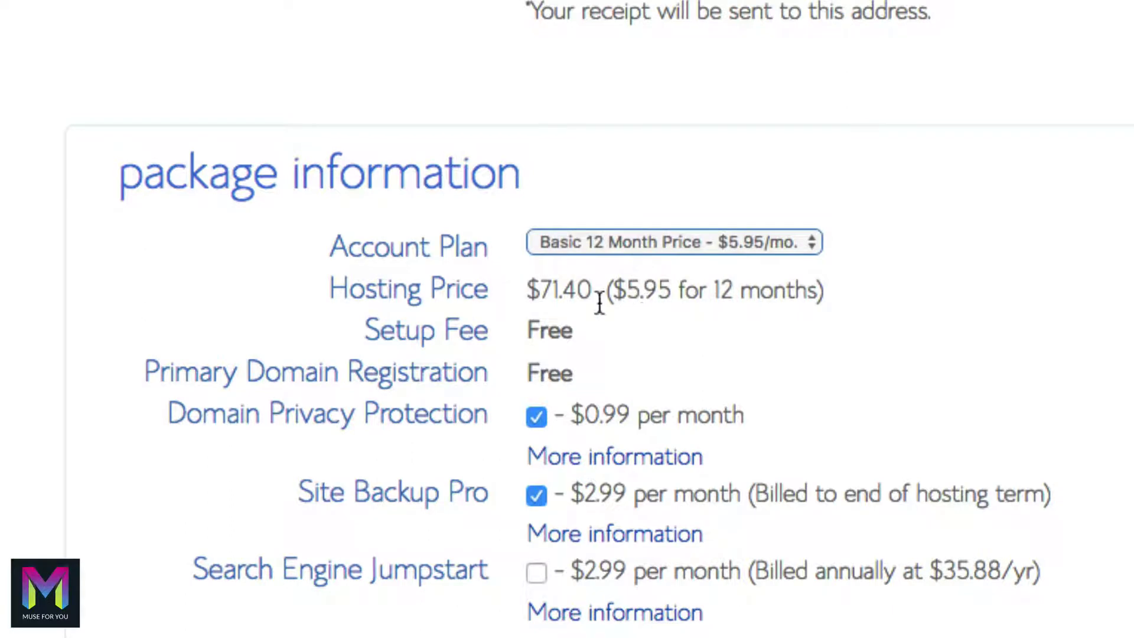
pyautogui.scroll(-3, 600, 304)
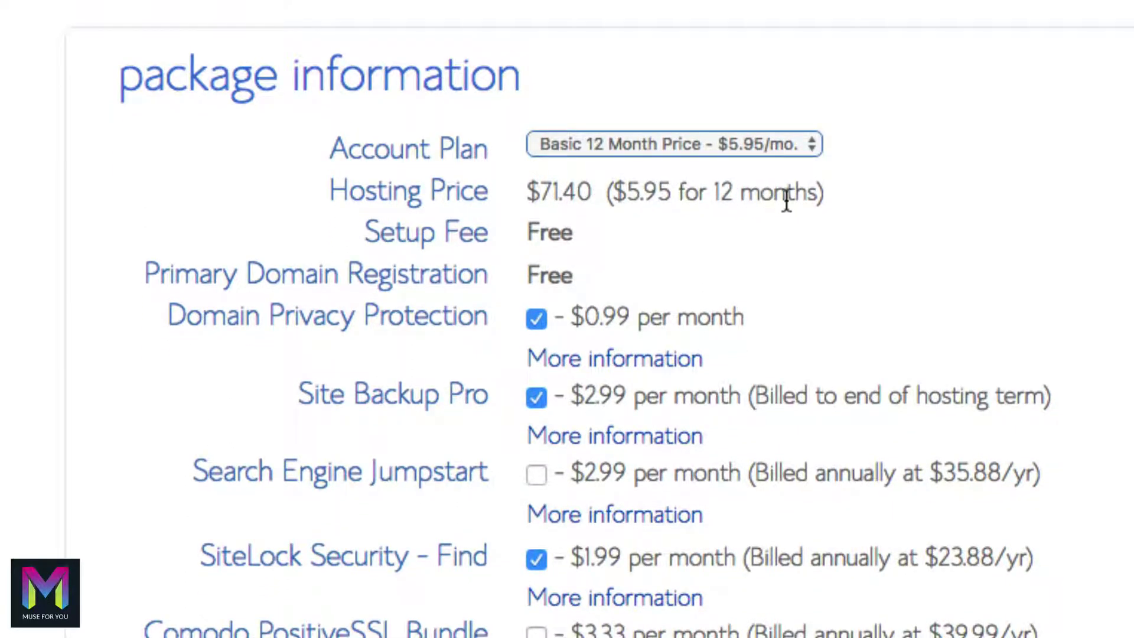
pyautogui.scroll(-3, 787, 200)
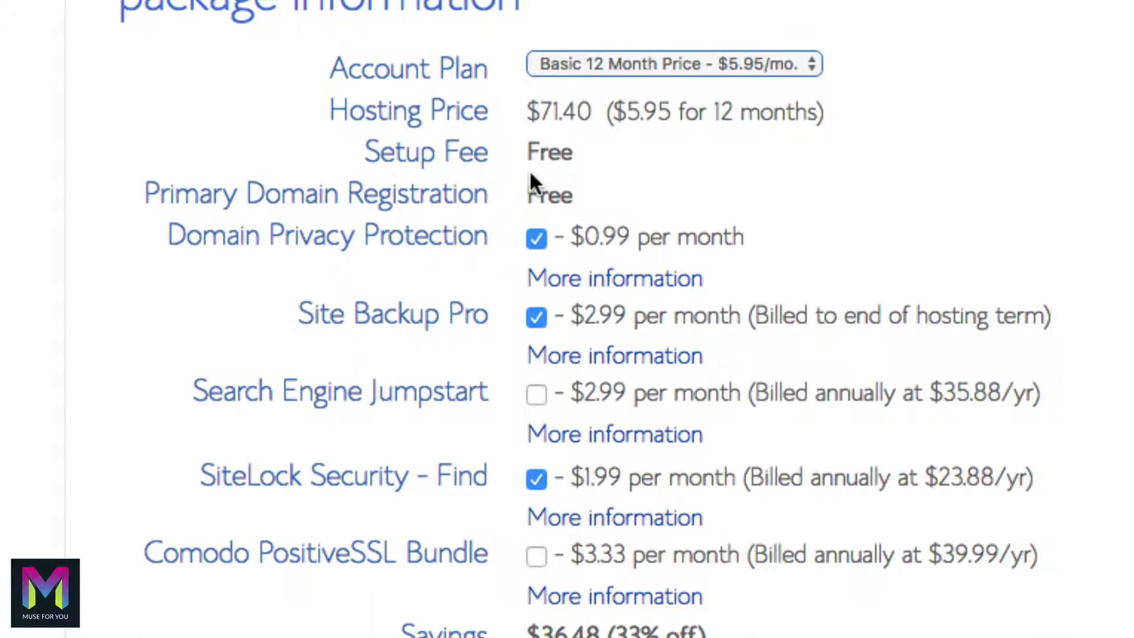
pyautogui.scroll(-1, 530, 177)
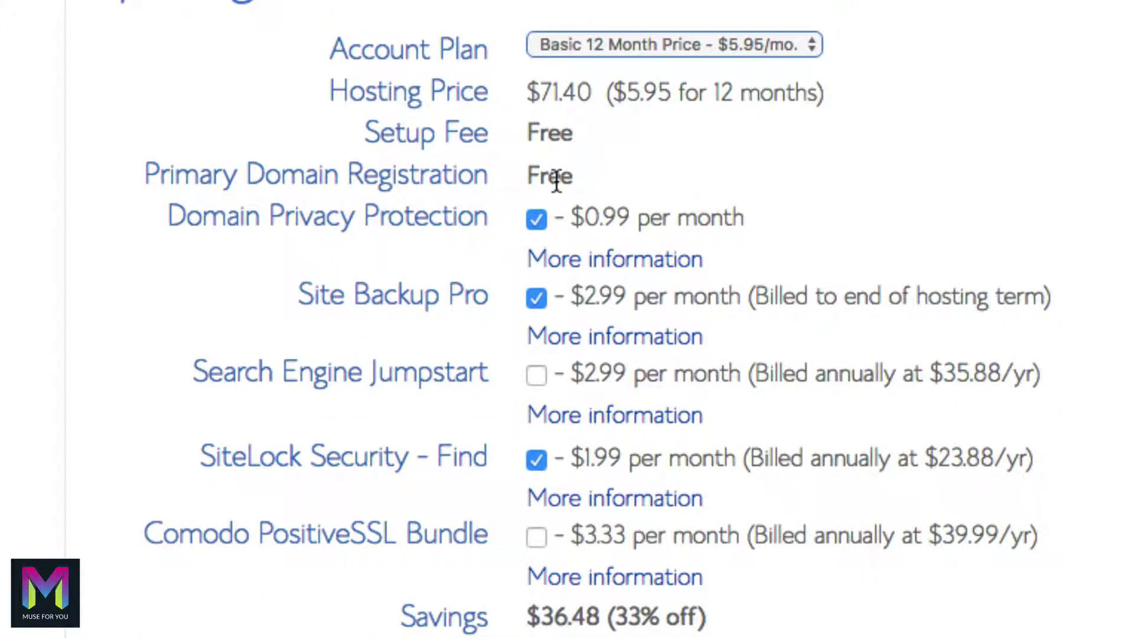
pyautogui.scroll(-2, 464, 177)
pyautogui.scroll(1, 421, 167)
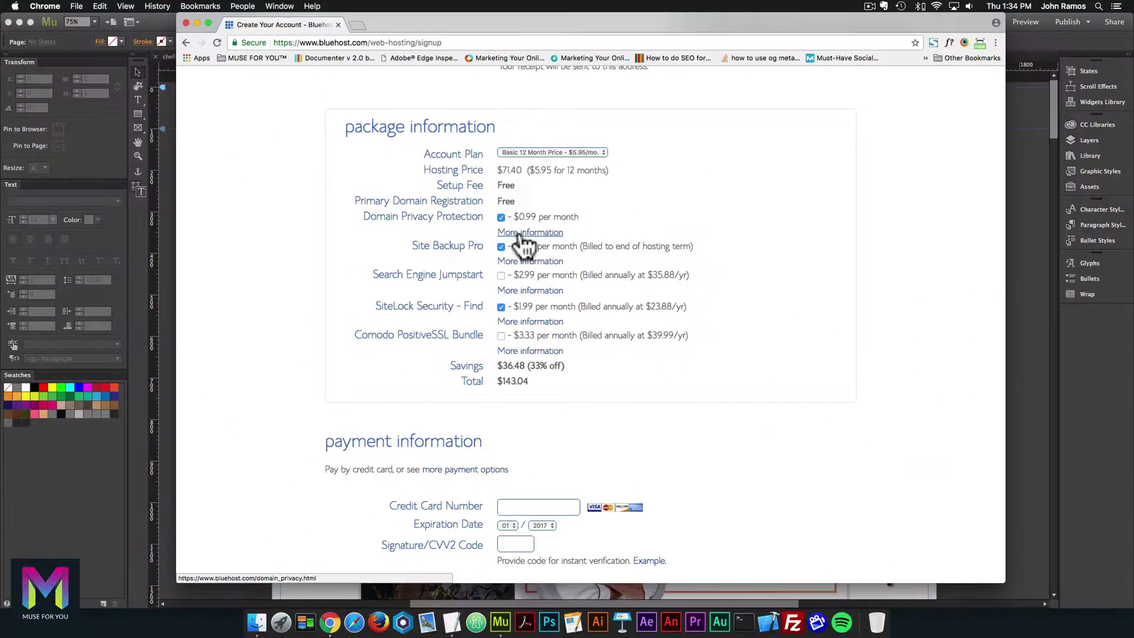
# Read the details on Domain Privacy Protection, close them and review the total and the payment information section.
pyautogui.click(591, 217)
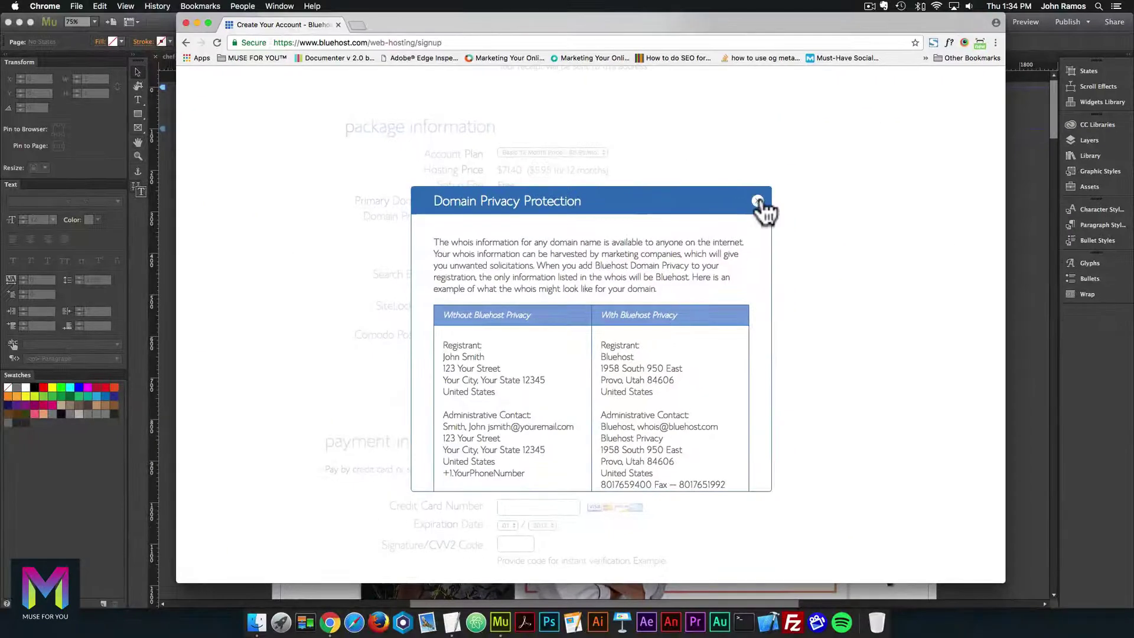
pyautogui.click(1102, 17)
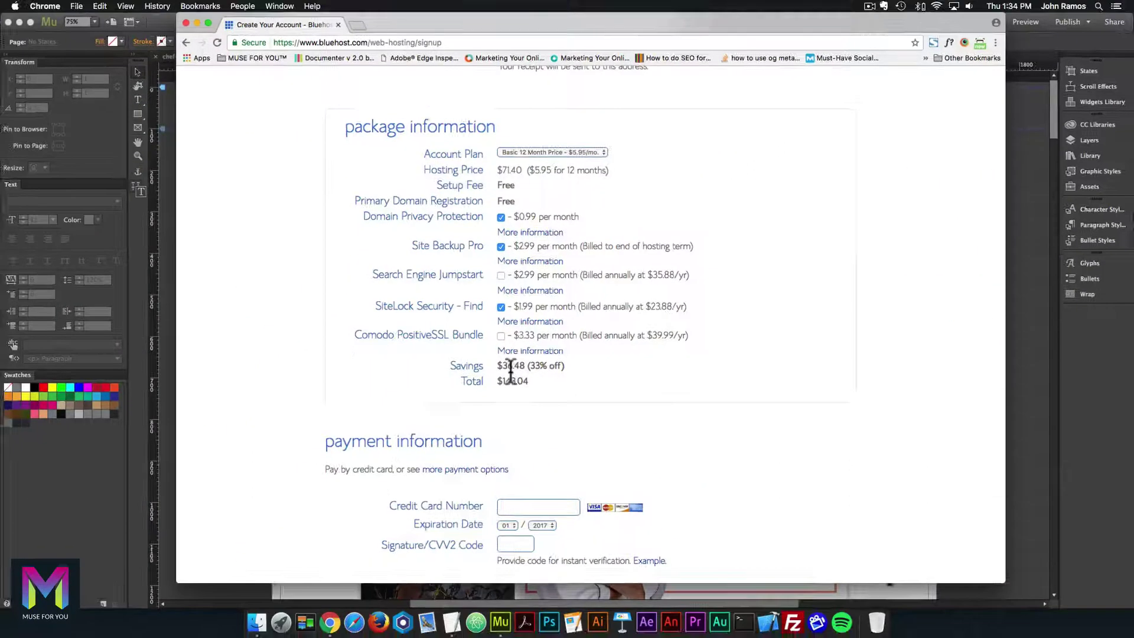
pyautogui.scroll(-3, 600, 541)
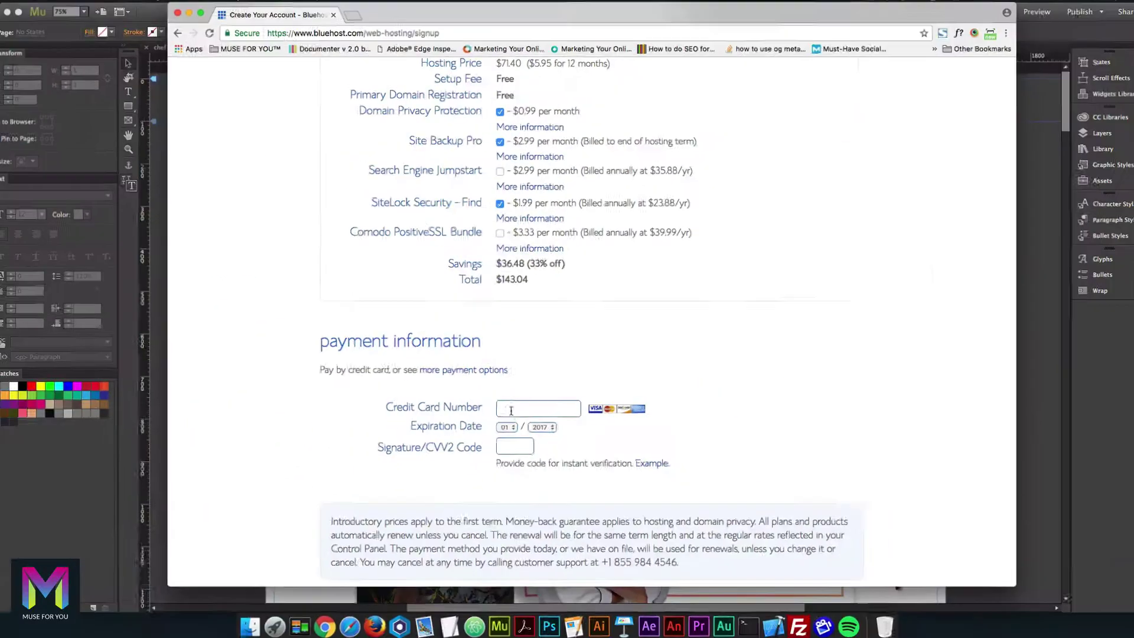
pyautogui.scroll(-5, 508, 407)
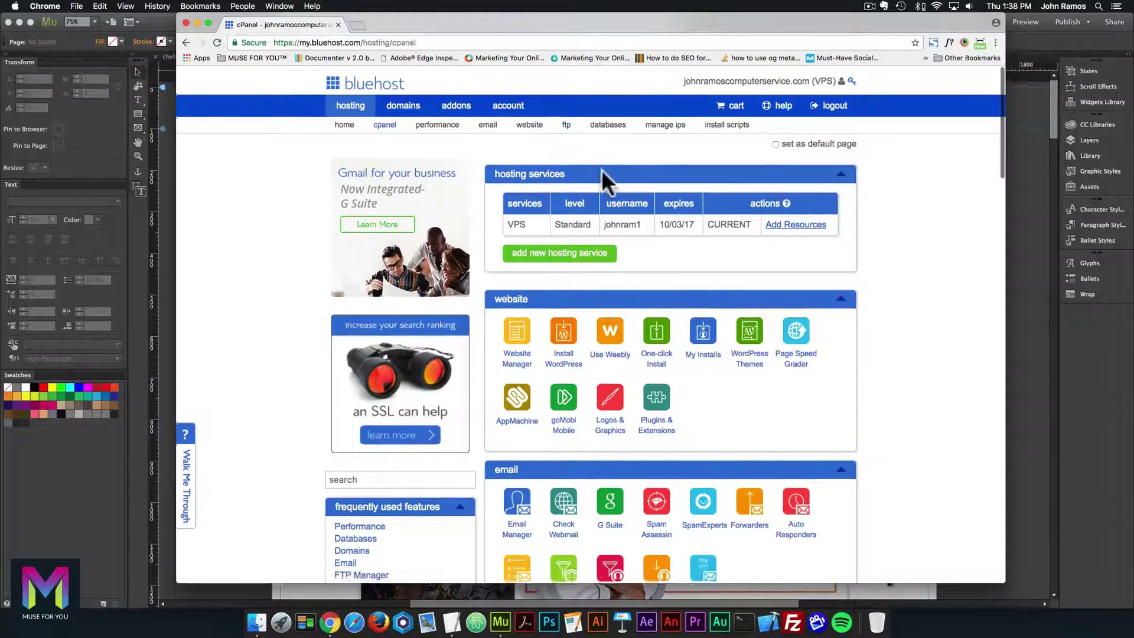
# Open the FTP Manager from cPanel's files section and show the FTP client configuration of the main home-directory account.
pyautogui.scroll(-5, 649, 277)
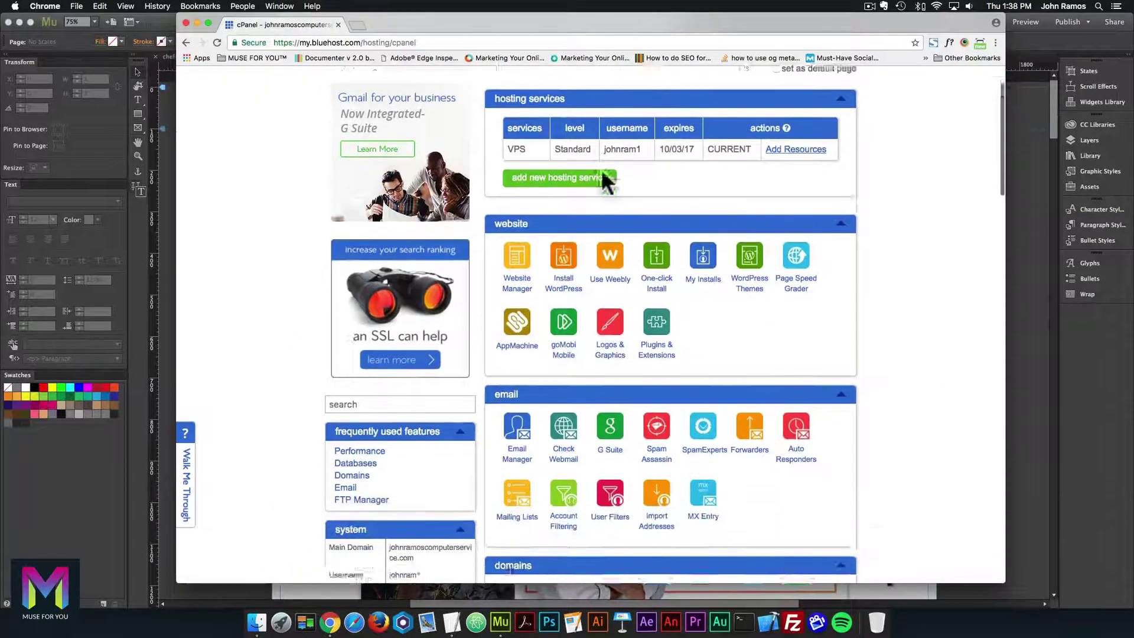
pyautogui.scroll(-5, 602, 181)
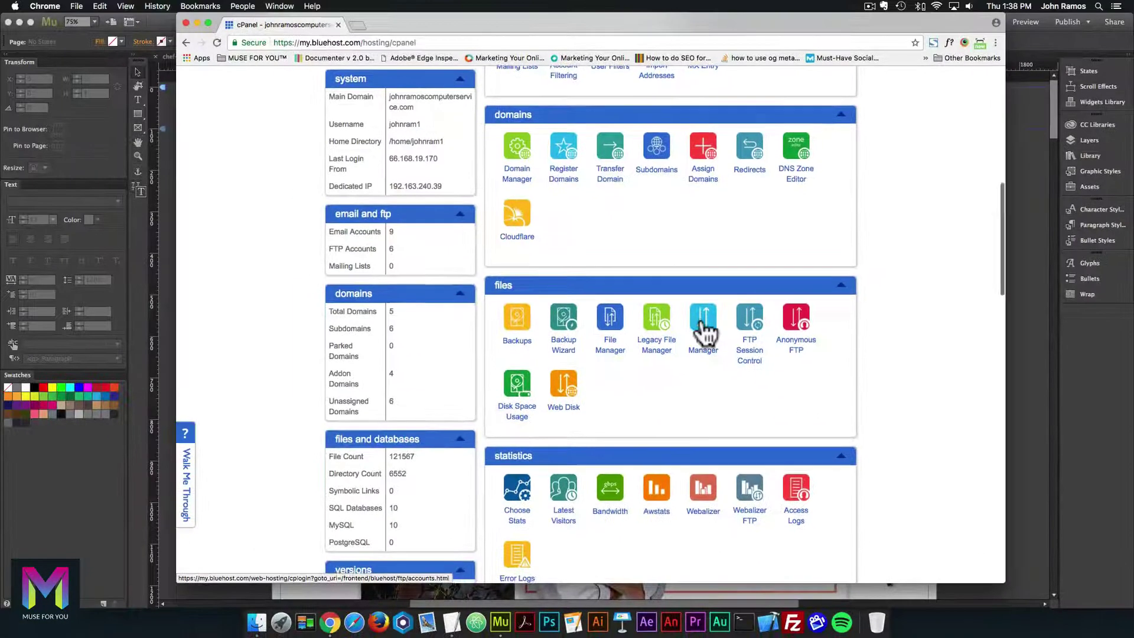
pyautogui.click(688, 304)
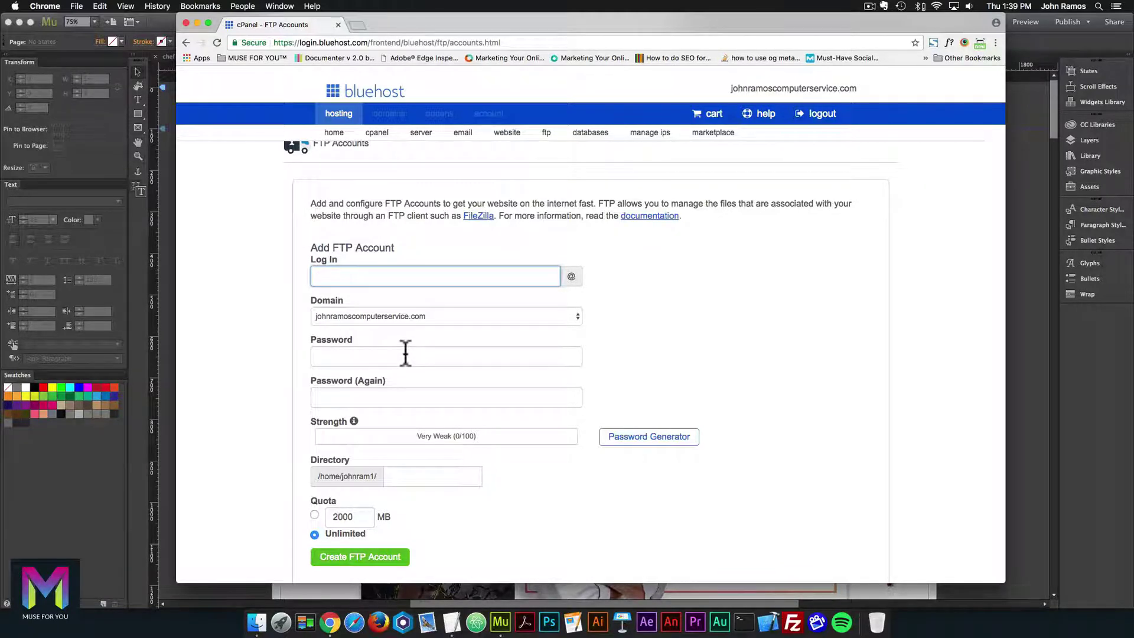
pyautogui.scroll(-1, 405, 354)
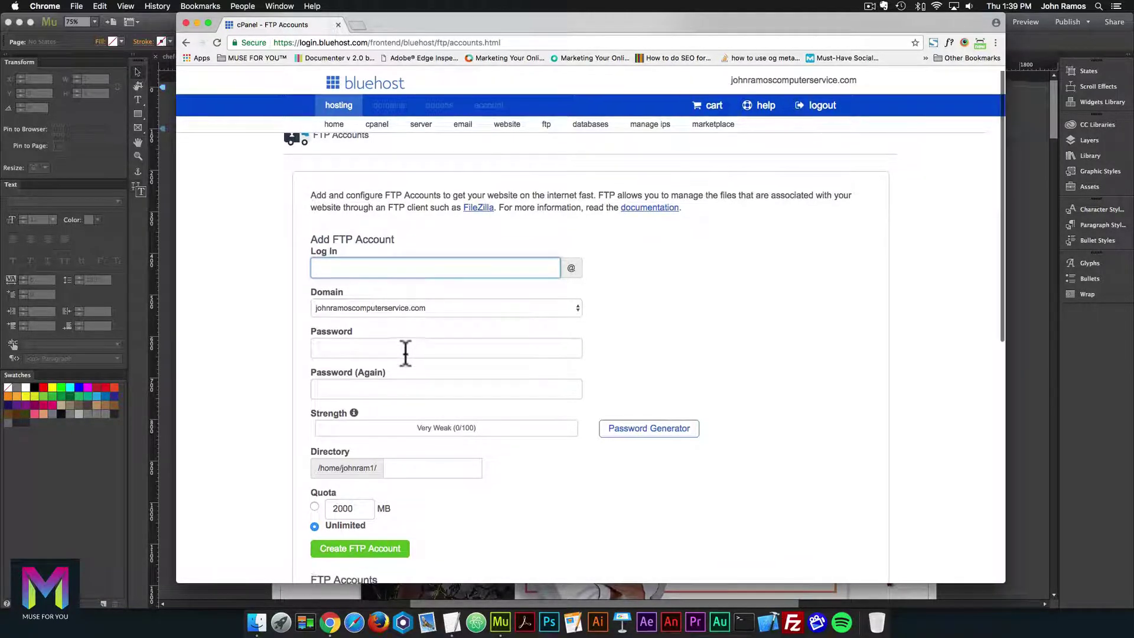
pyautogui.scroll(1, 405, 353)
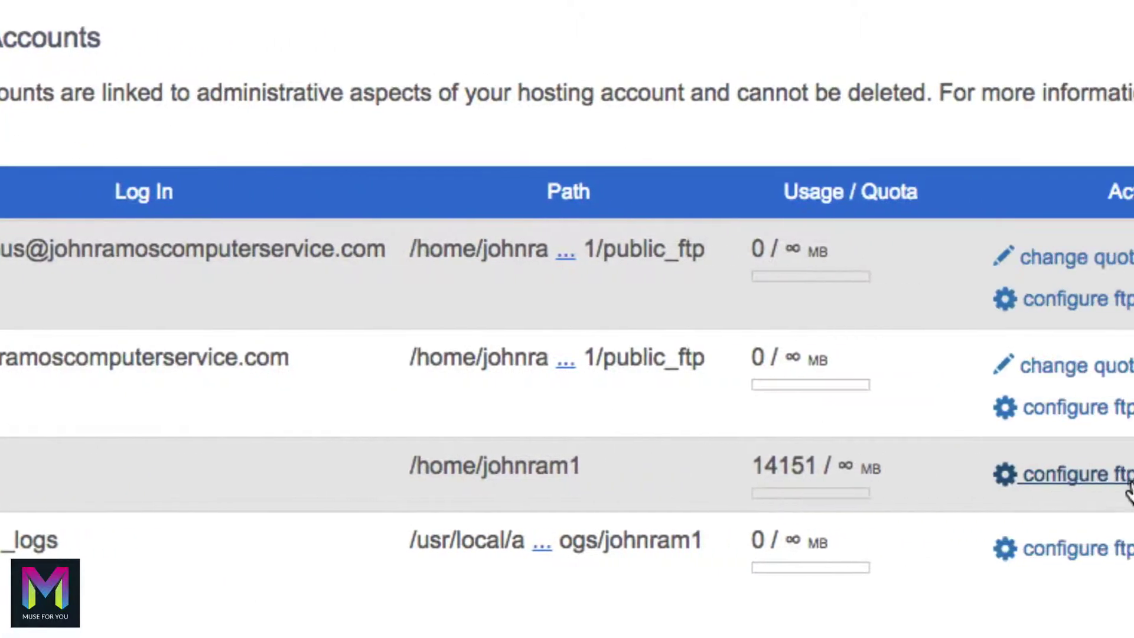
pyautogui.click(1131, 481)
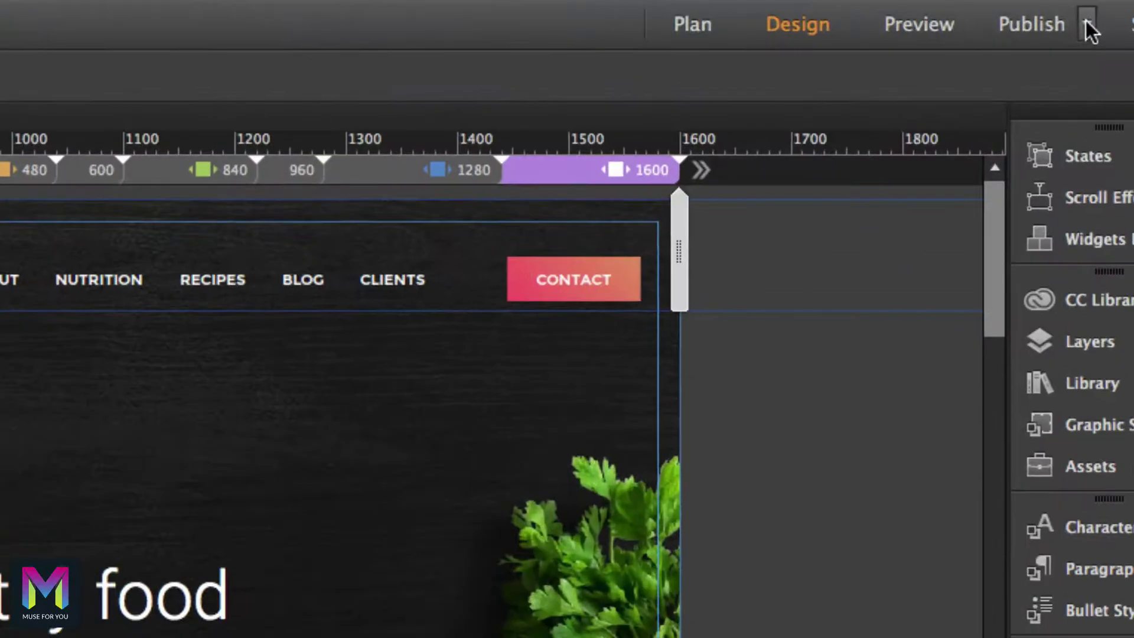
# Switch to Adobe Muse, start an upload of the Chef Mark site to an FTP host and accept the Typekit link.
pyautogui.click(1086, 25)
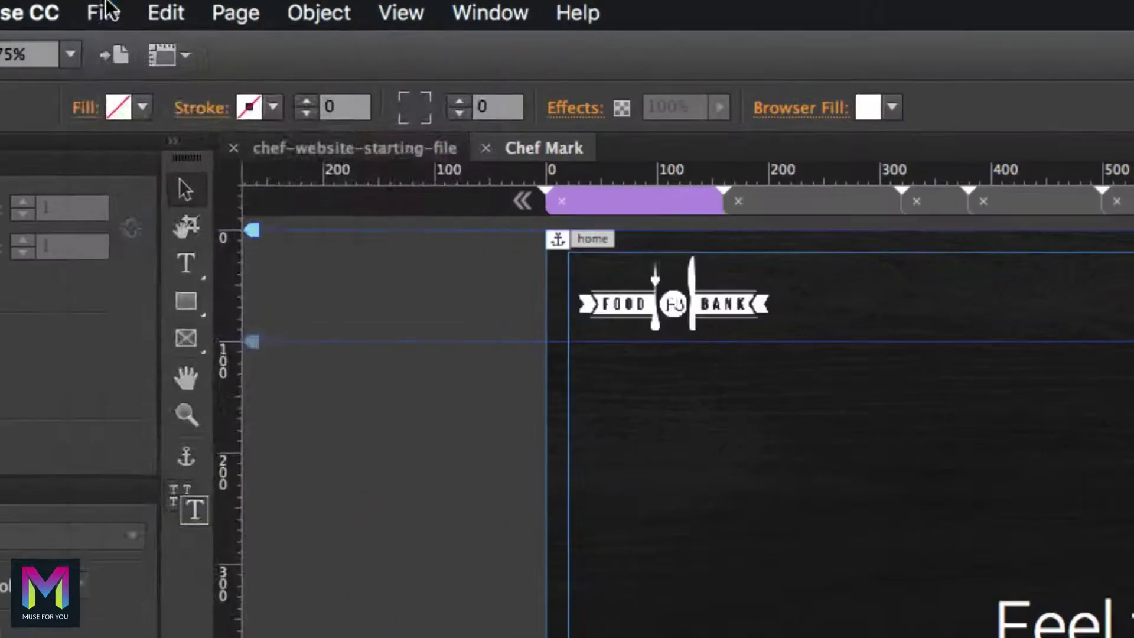
pyautogui.click(108, 6)
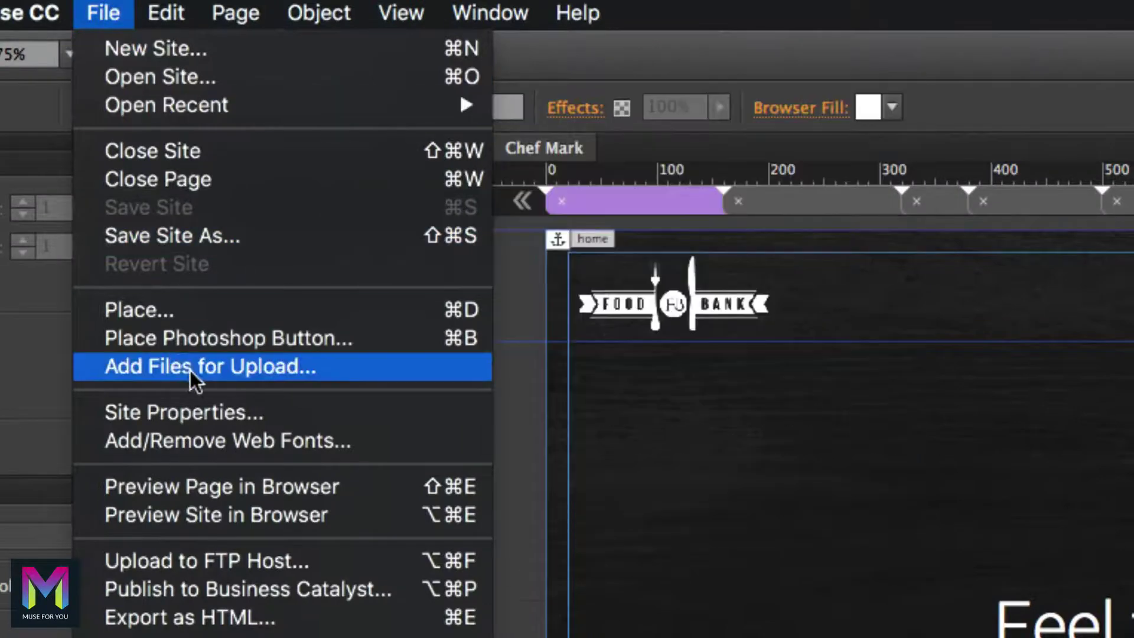
pyautogui.click(221, 560)
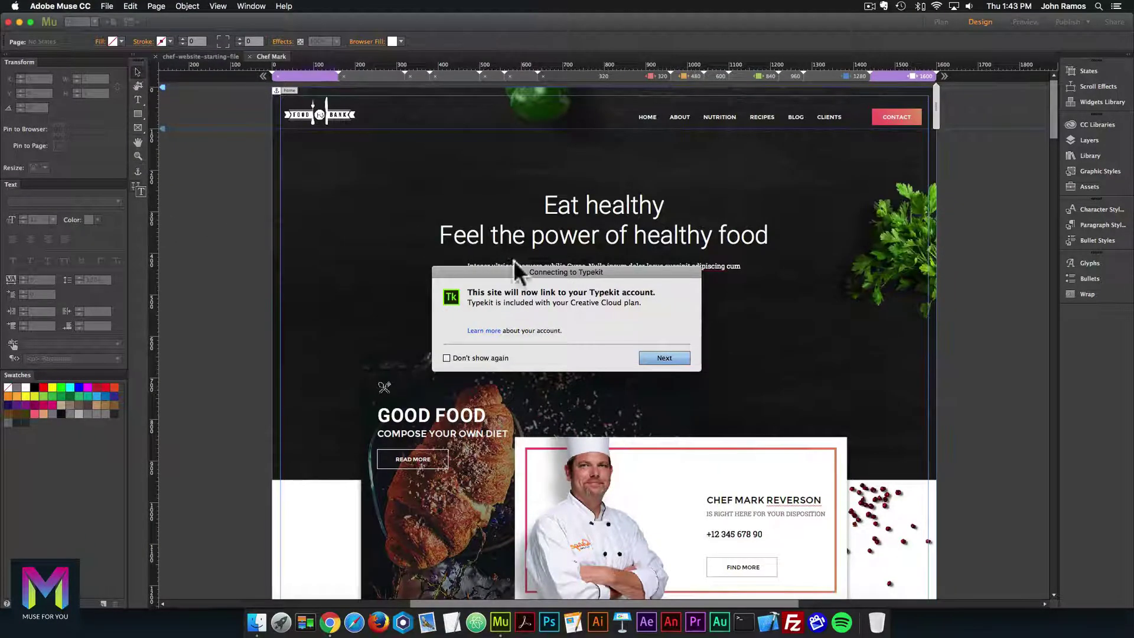
pyautogui.click(654, 362)
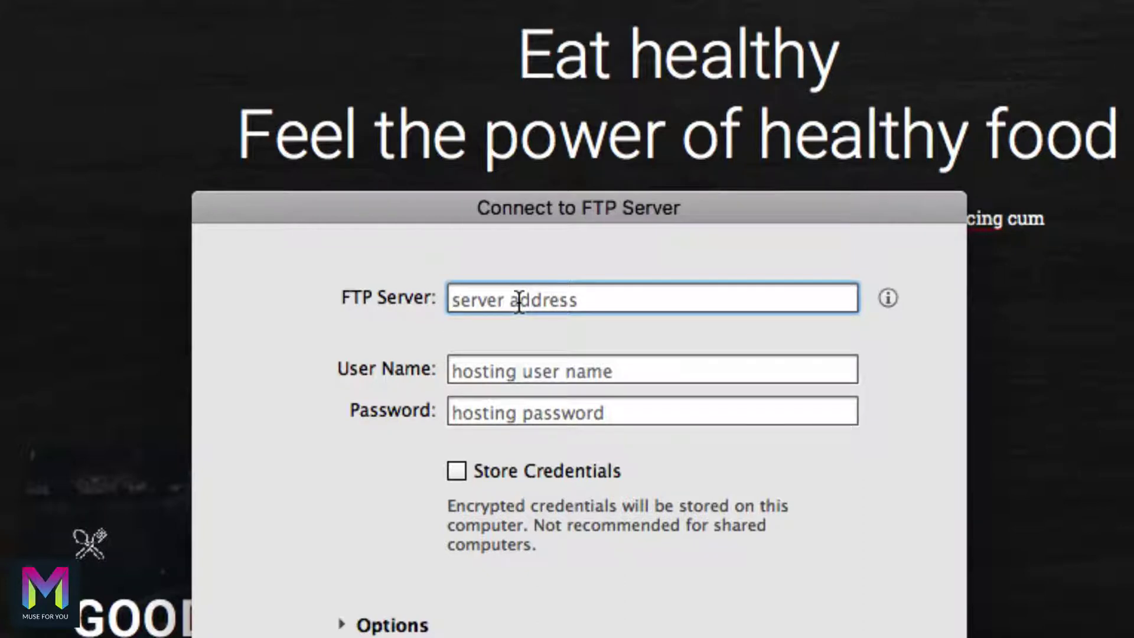
# Set the FTP server to ftp.mydomain12345.com and turn on storing of credentials.
pyautogui.write('ftp')
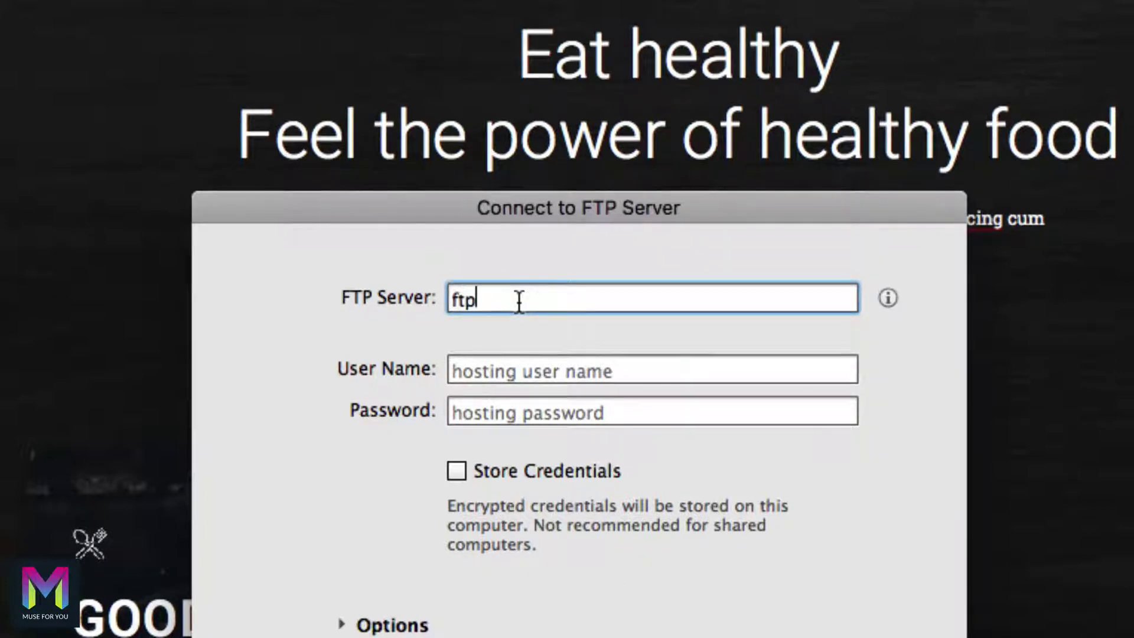
pyautogui.write('.mydomain1234')
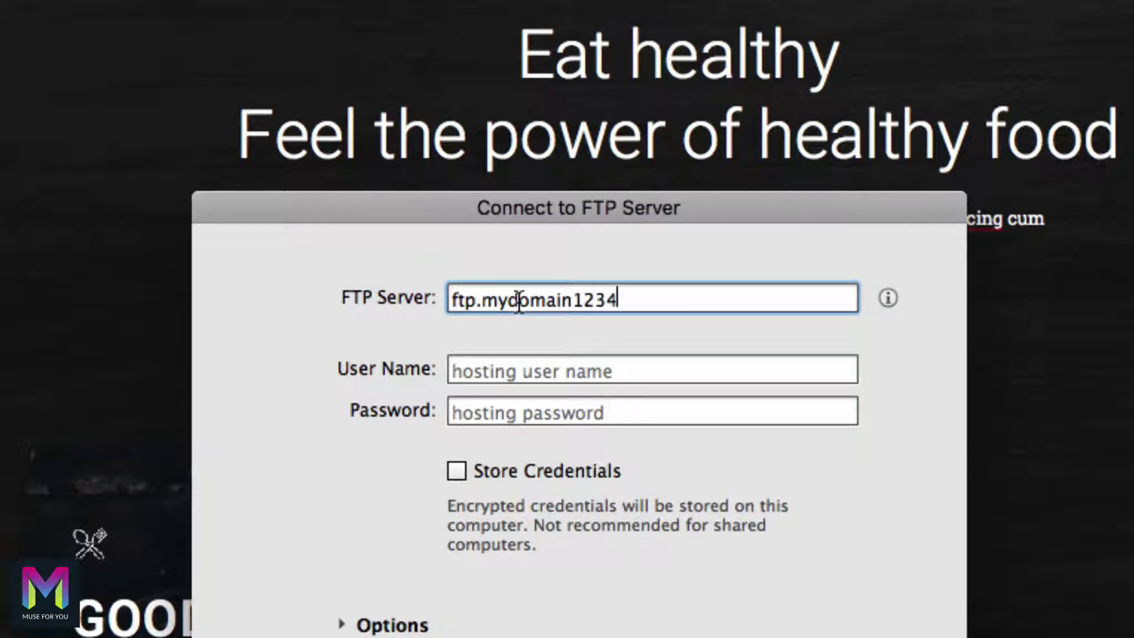
pyautogui.write('5.com')
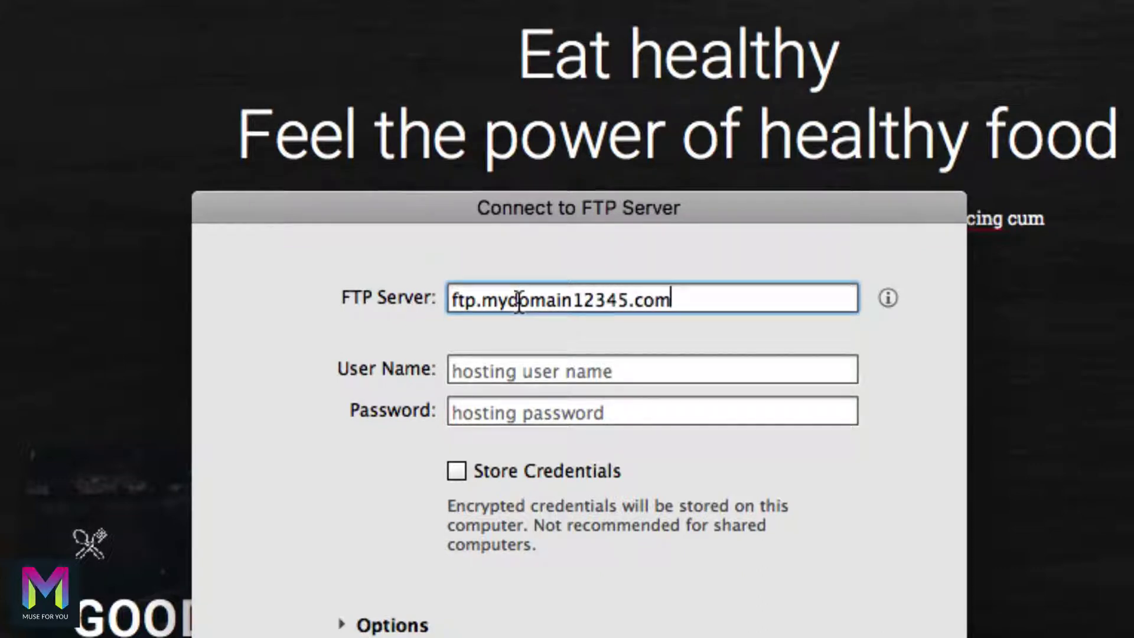
pyautogui.click(533, 369)
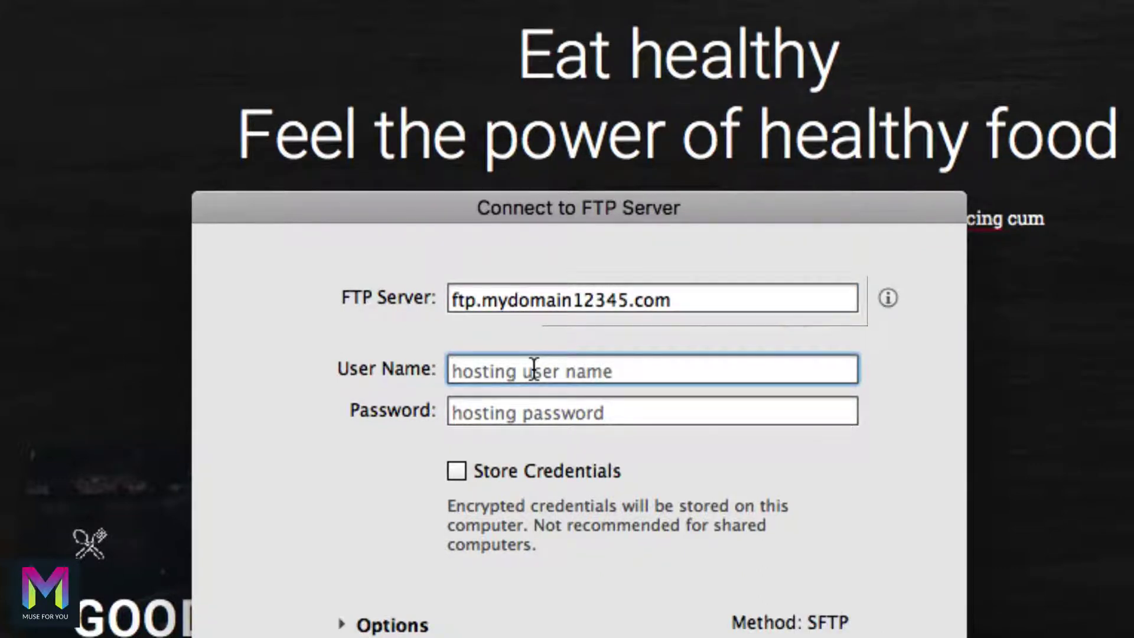
pyautogui.click(546, 410)
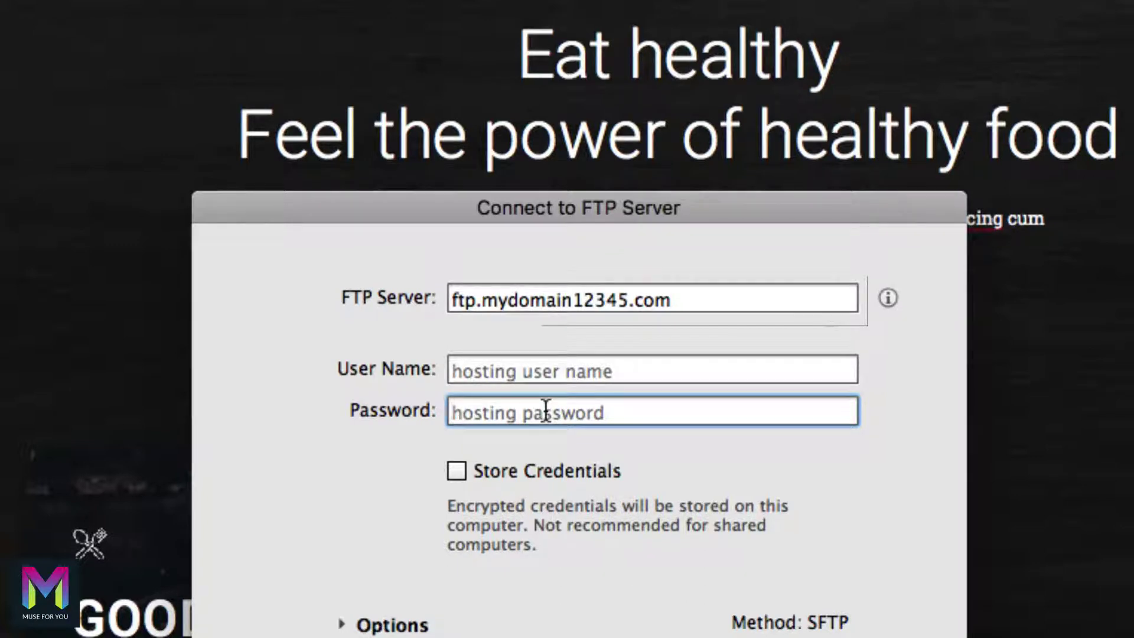
pyautogui.click(458, 471)
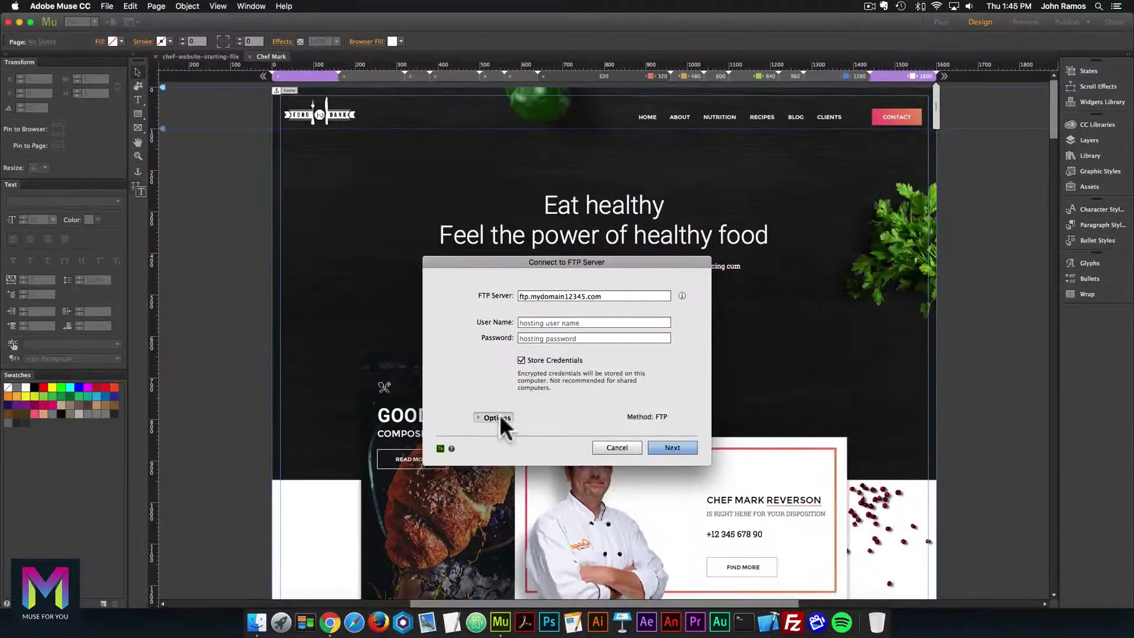
# Review the connection options, keeping method FTP and mode Extended Passive (EPSV), and proceed to the upload settings.
pyautogui.click(401, 625)
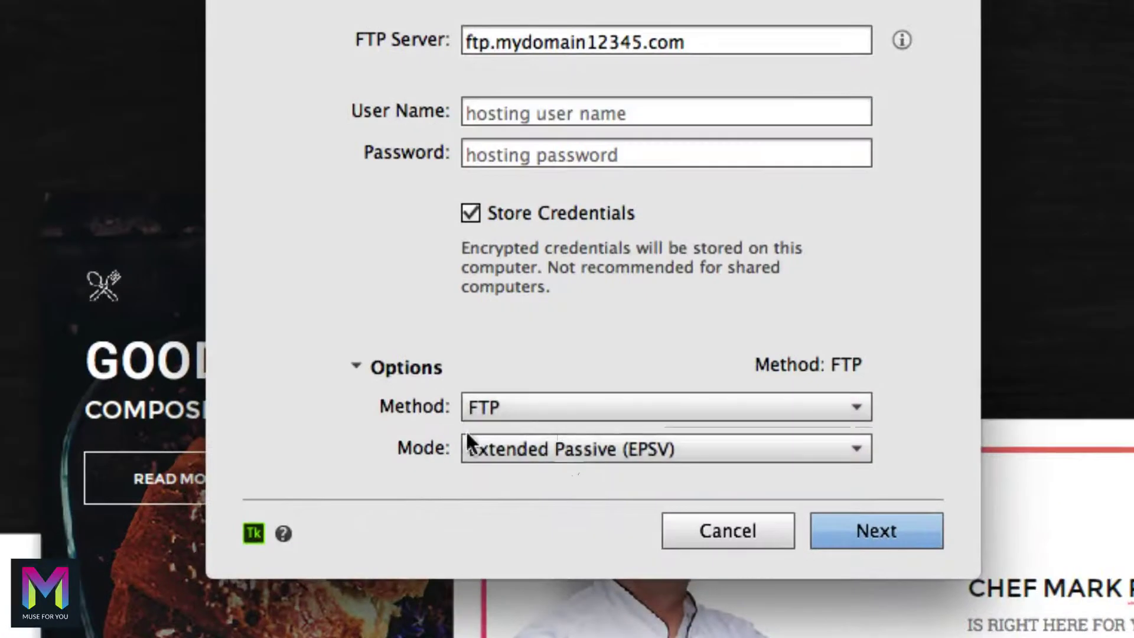
pyautogui.click(536, 422)
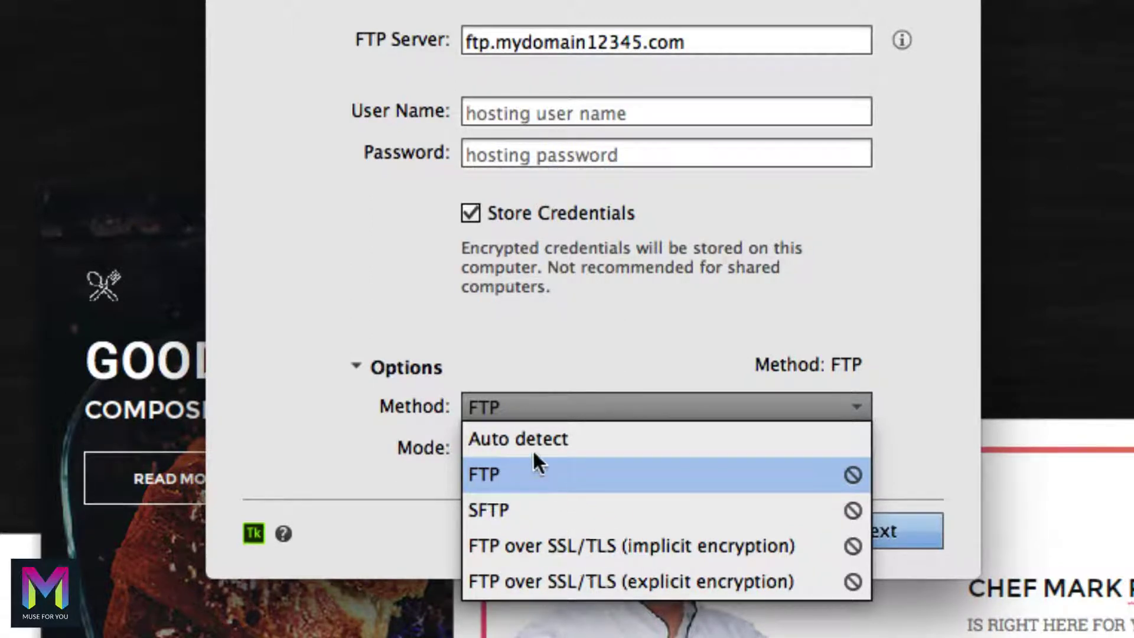
pyautogui.click(502, 470)
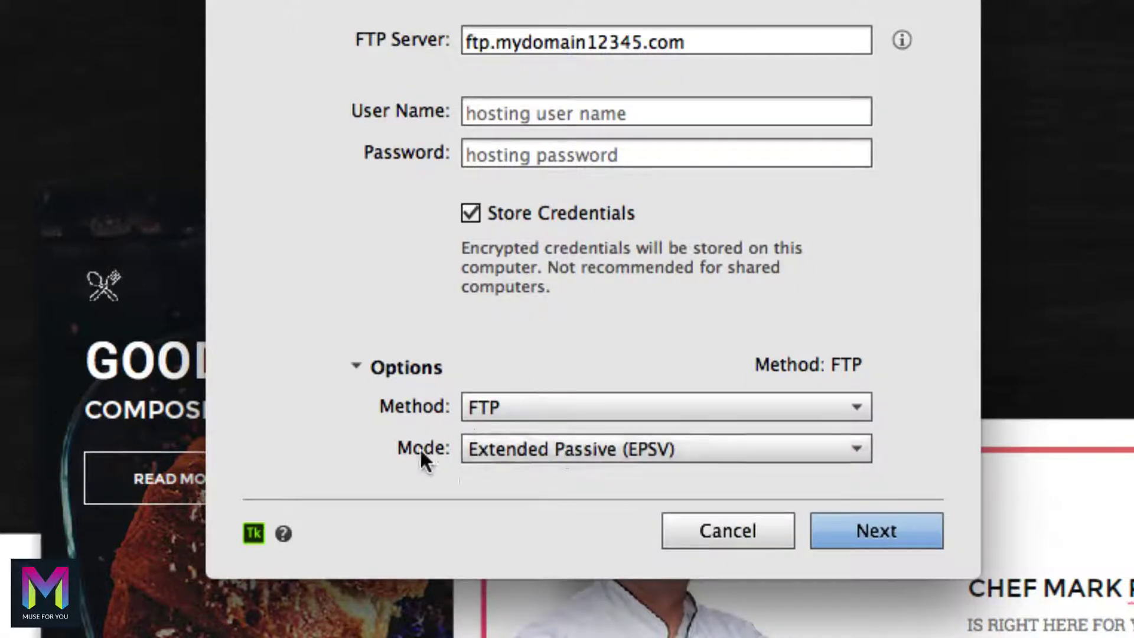
pyautogui.click(522, 449)
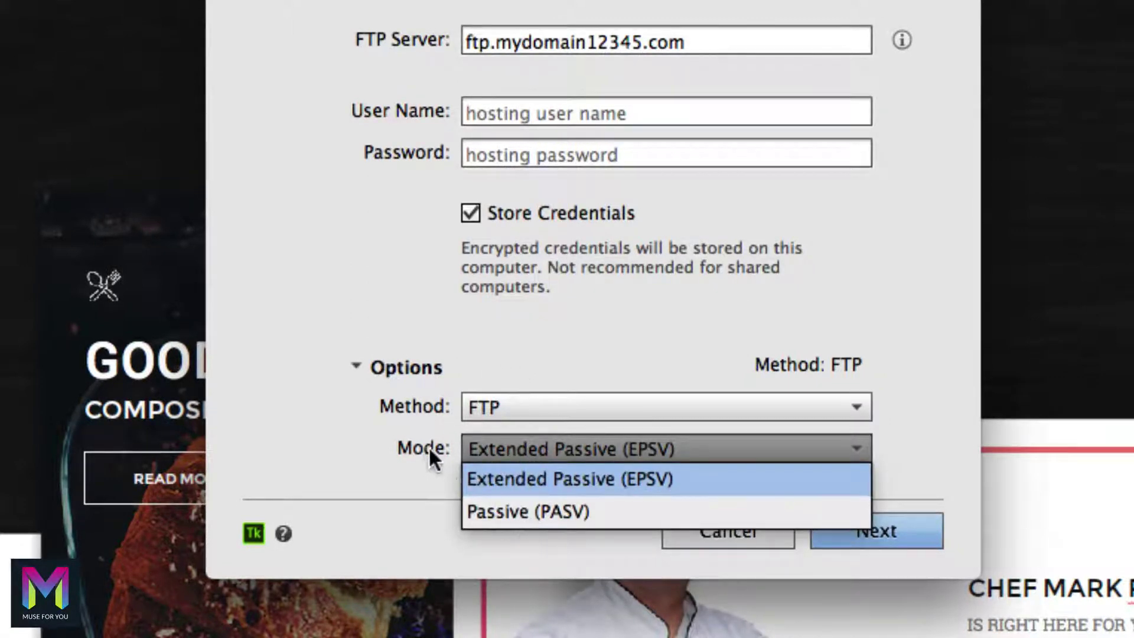
pyautogui.click(478, 450)
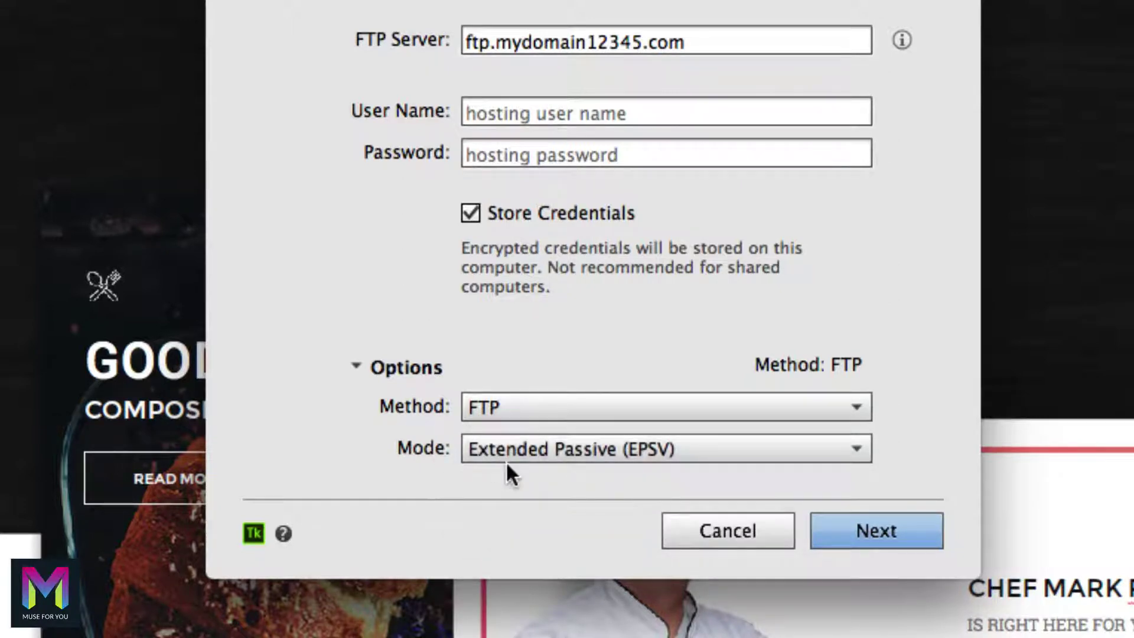
pyautogui.click(507, 408)
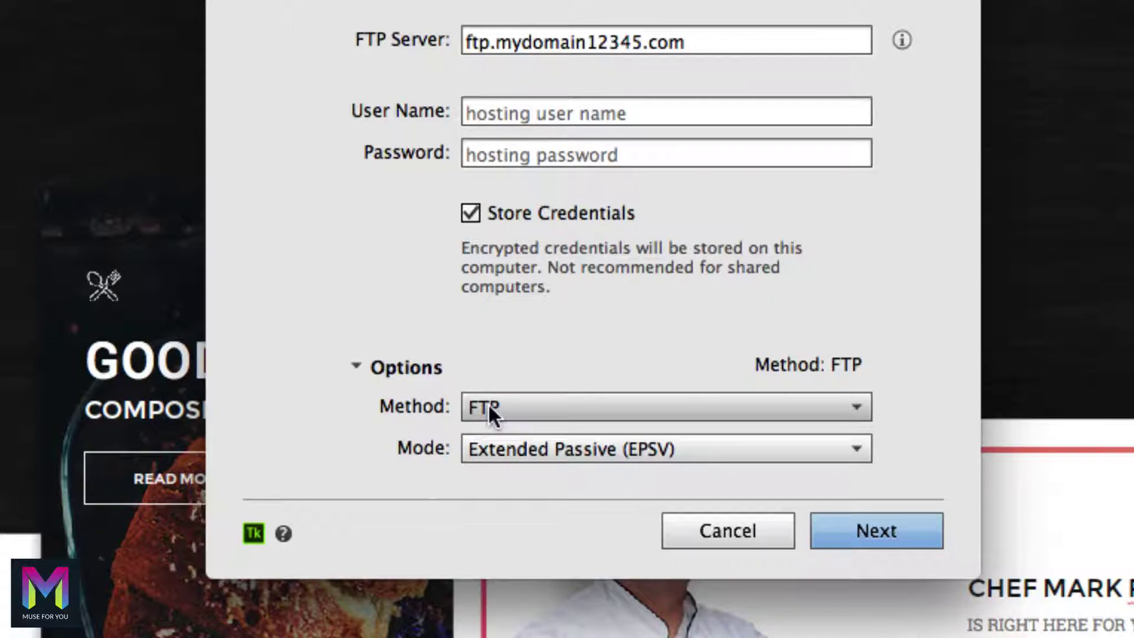
pyautogui.click(414, 363)
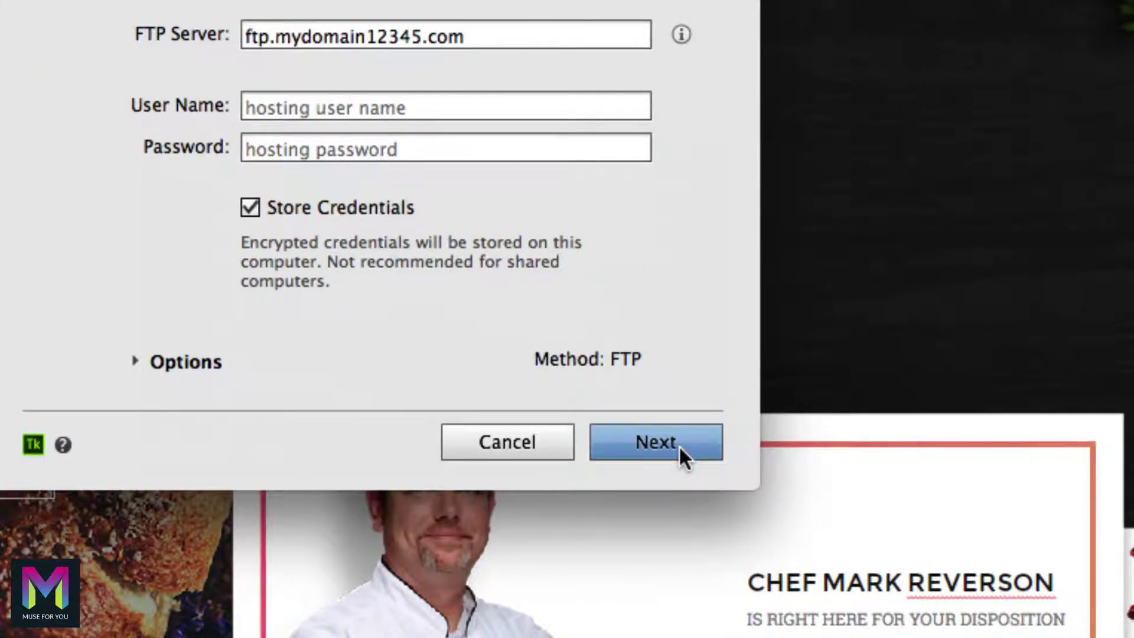
pyautogui.click(679, 445)
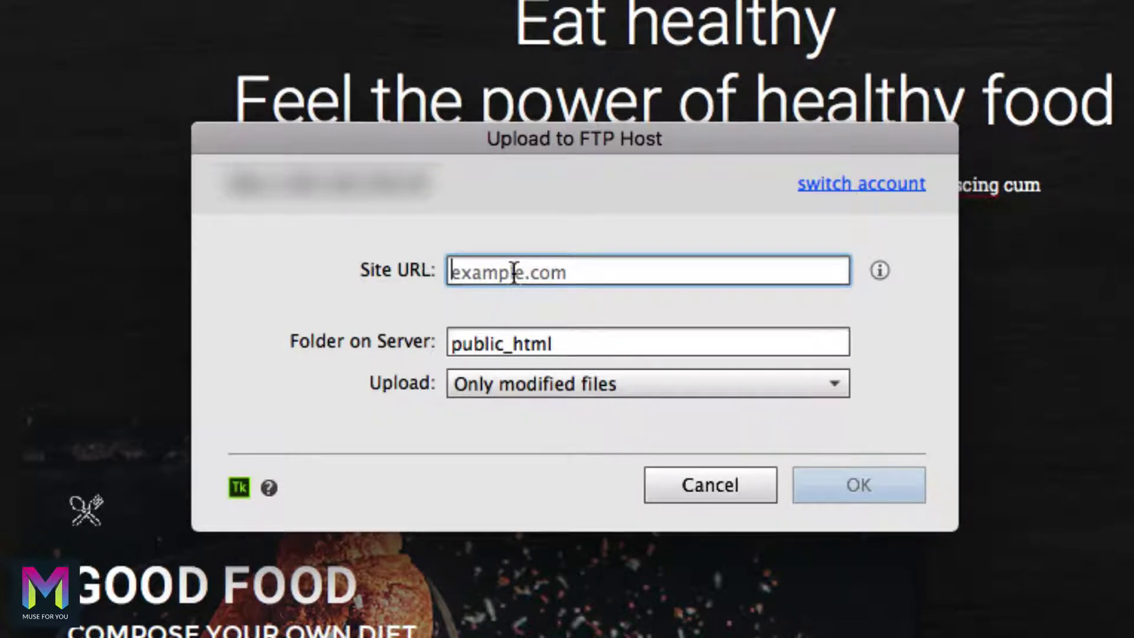
pyautogui.write('www.')
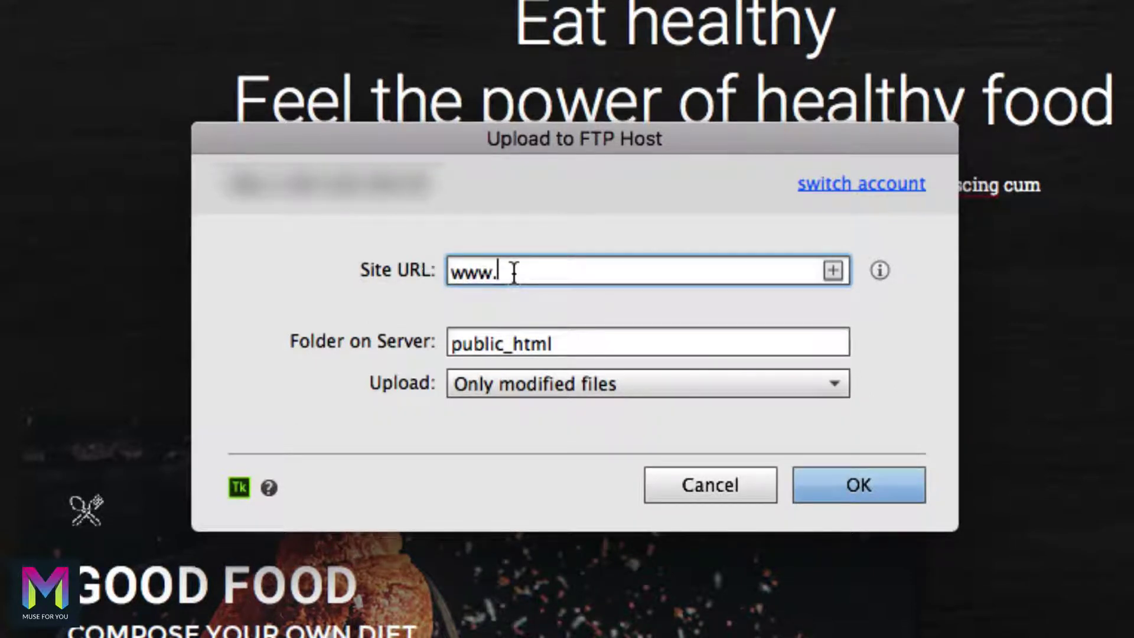
pyautogui.write('mywebsite12345.com')
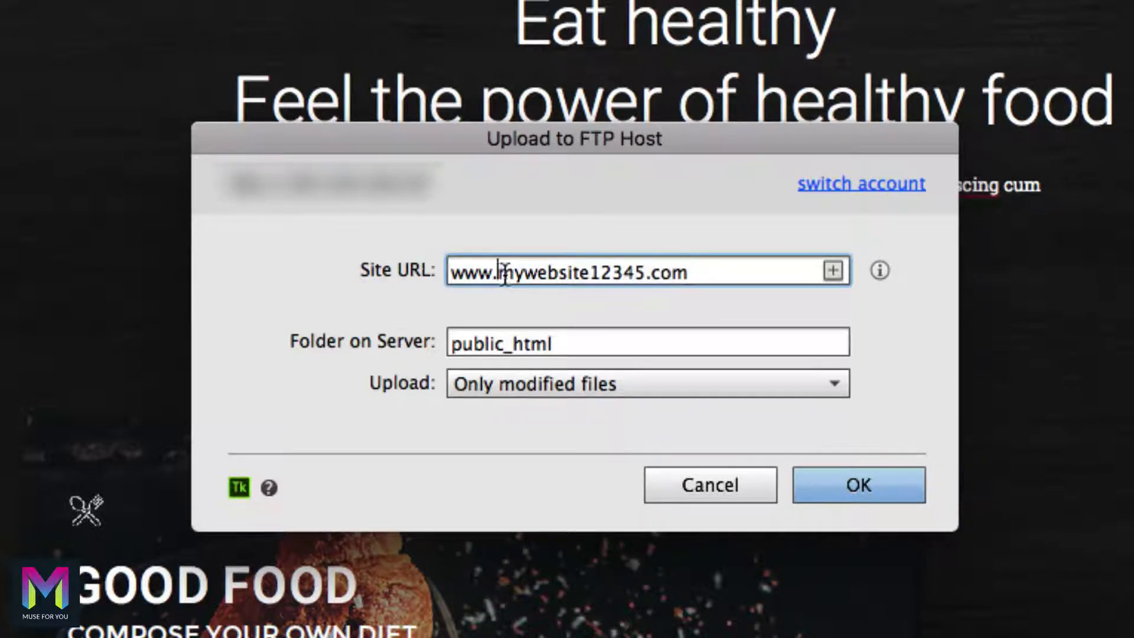
pyautogui.moveTo(498, 274); pyautogui.dragTo(690, 273)
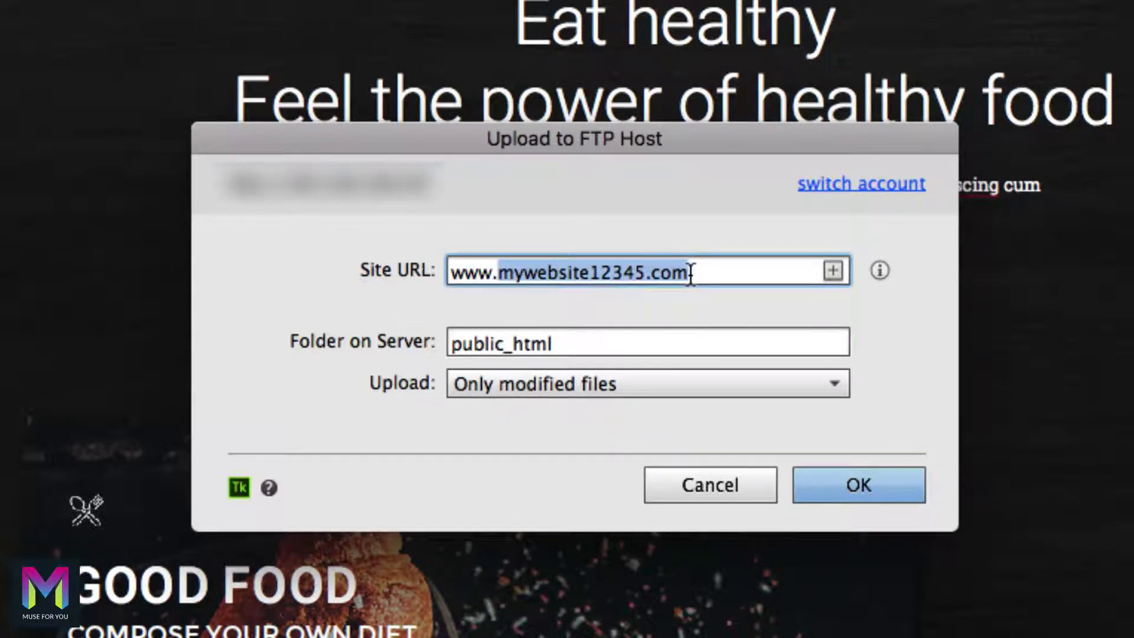
pyautogui.write('museforyo')
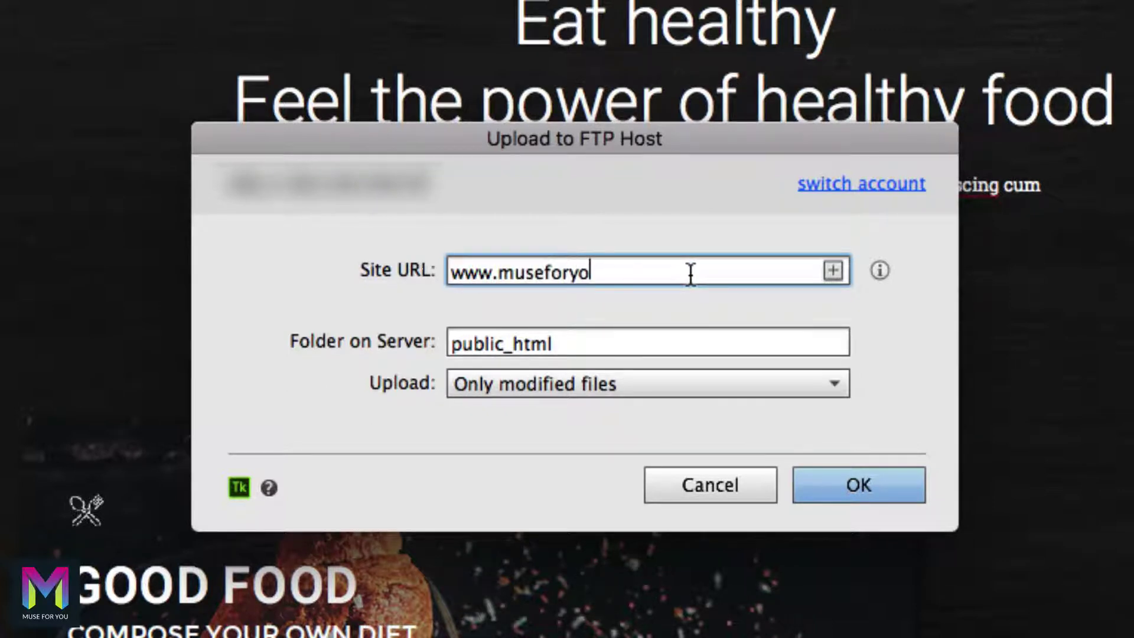
pyautogui.write('ushop.com')
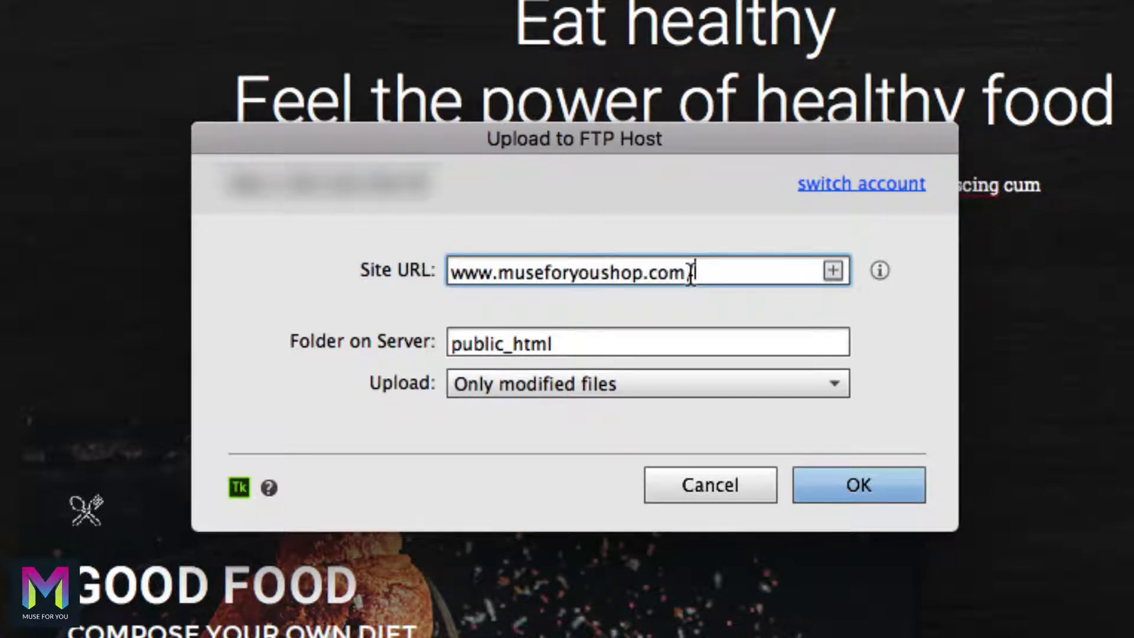
pyautogui.write('/chef-we')
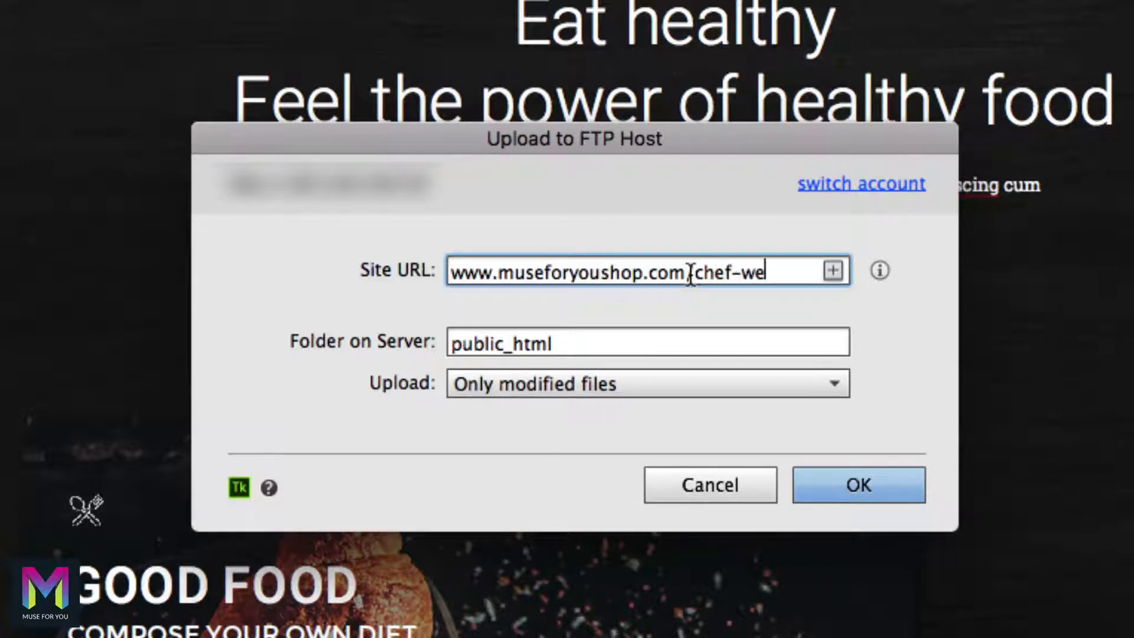
pyautogui.write('bsite-demon')
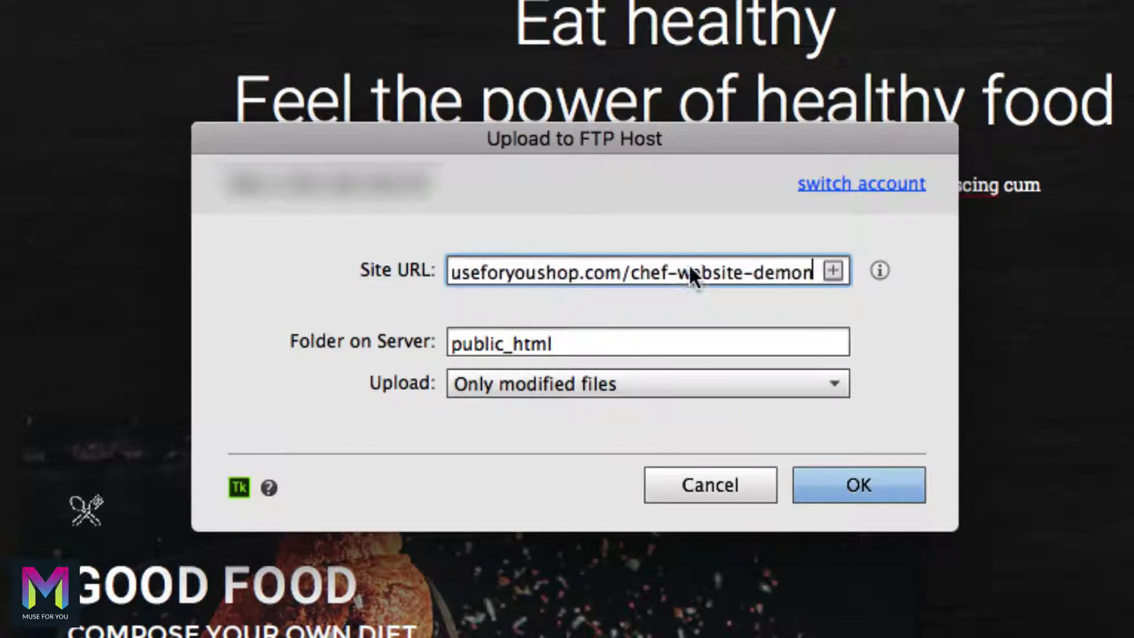
pyautogui.write('stration')
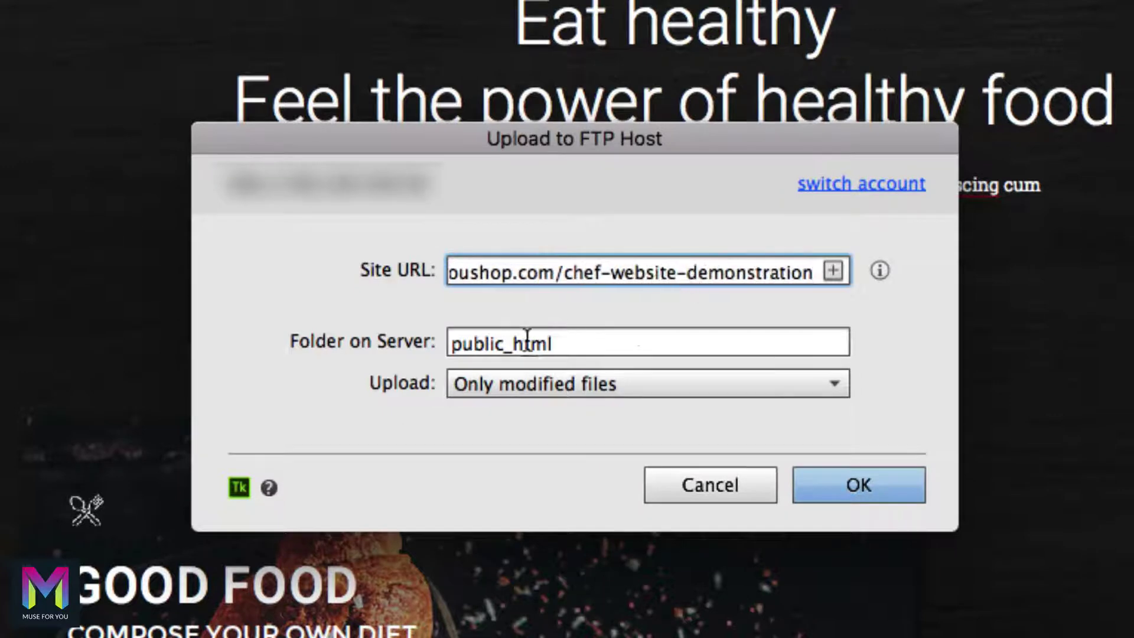
pyautogui.click(567, 342)
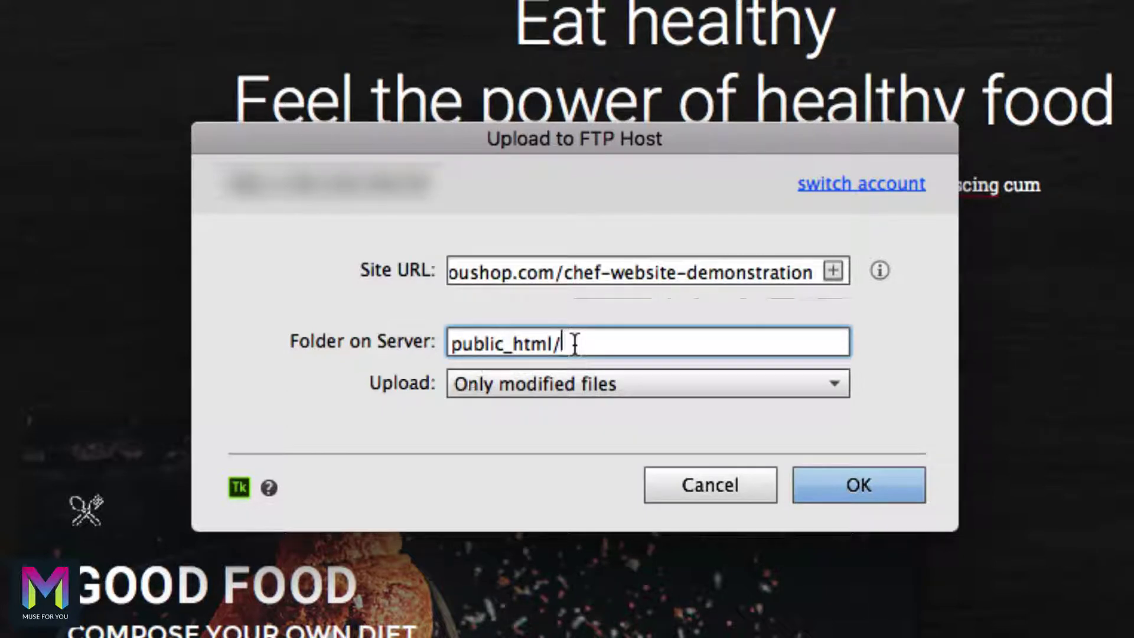
pyautogui.write('test-website')
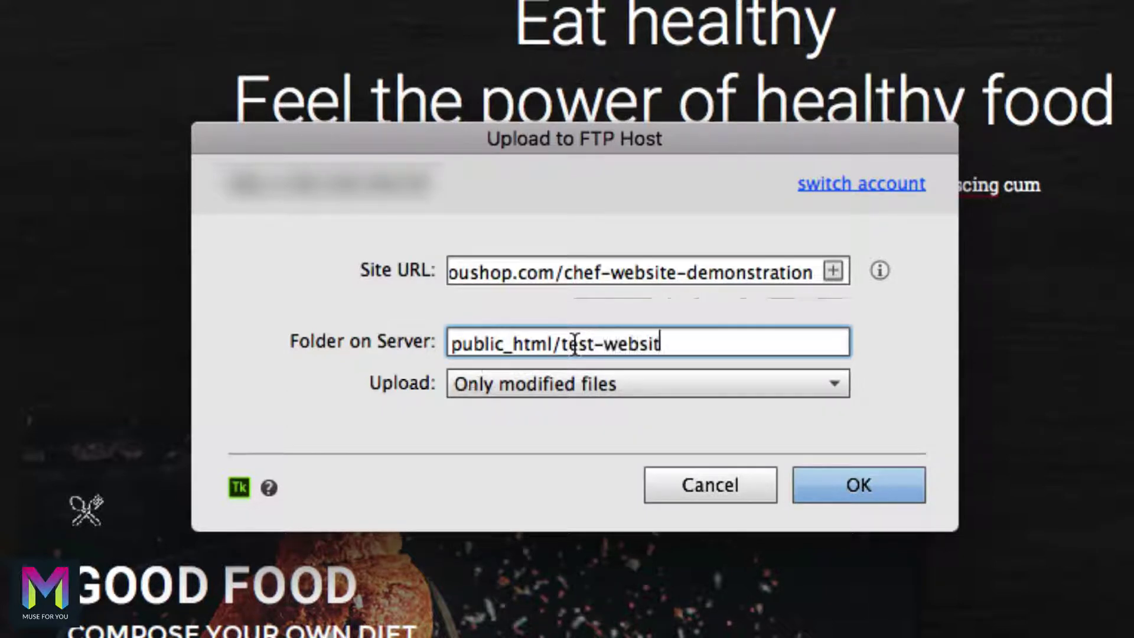
pyautogui.press('BackSpace')
pyautogui.press('BackSpace')
pyautogui.press('BackSpace')
pyautogui.press('BackSpace')
pyautogui.press('BackSpace')
pyautogui.press('BackSpace')
pyautogui.press('BackSpace')
pyautogui.press('BackSpace')
pyautogui.press('BackSpace')
pyautogui.press('BackSpace')
pyautogui.press('BackSpace')
pyautogui.press('BackSpace')
# Set the folder on the server to public_html/museforyoushop/chef-website-demonstration and check it against the site URL.
pyautogui.write('museforyoushop')
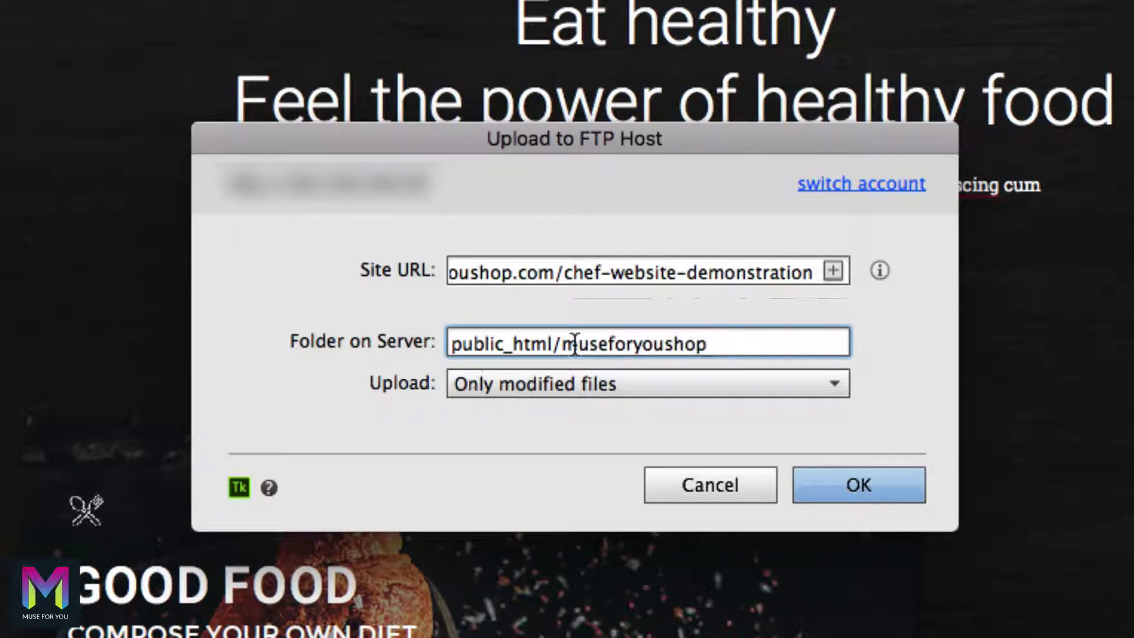
pyautogui.write('/chef')
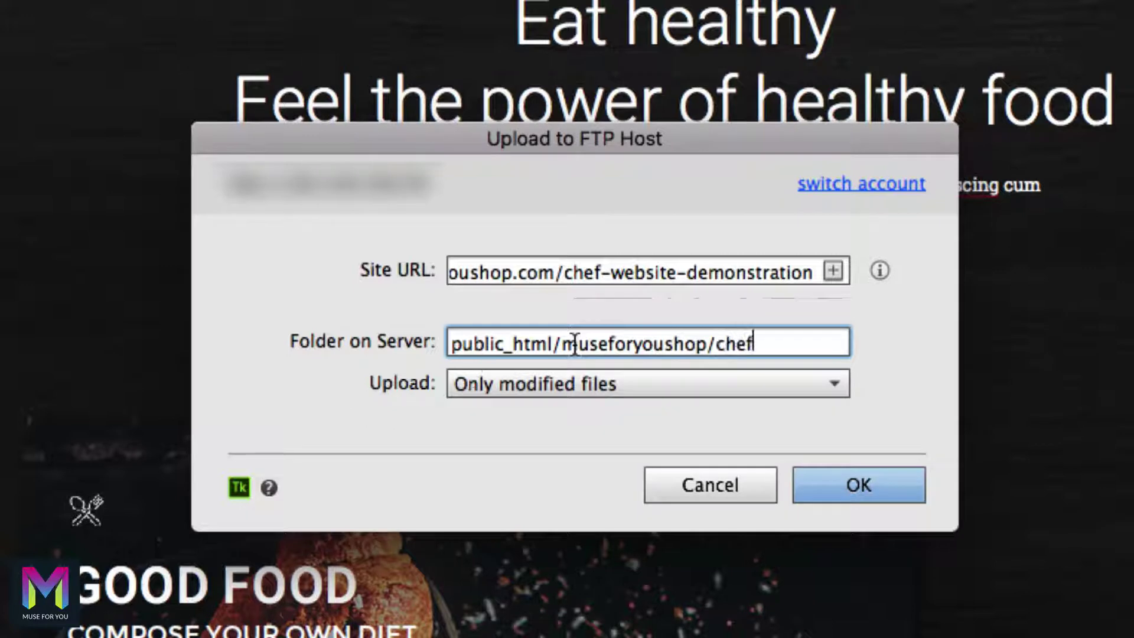
pyautogui.write('-website-demonstration')
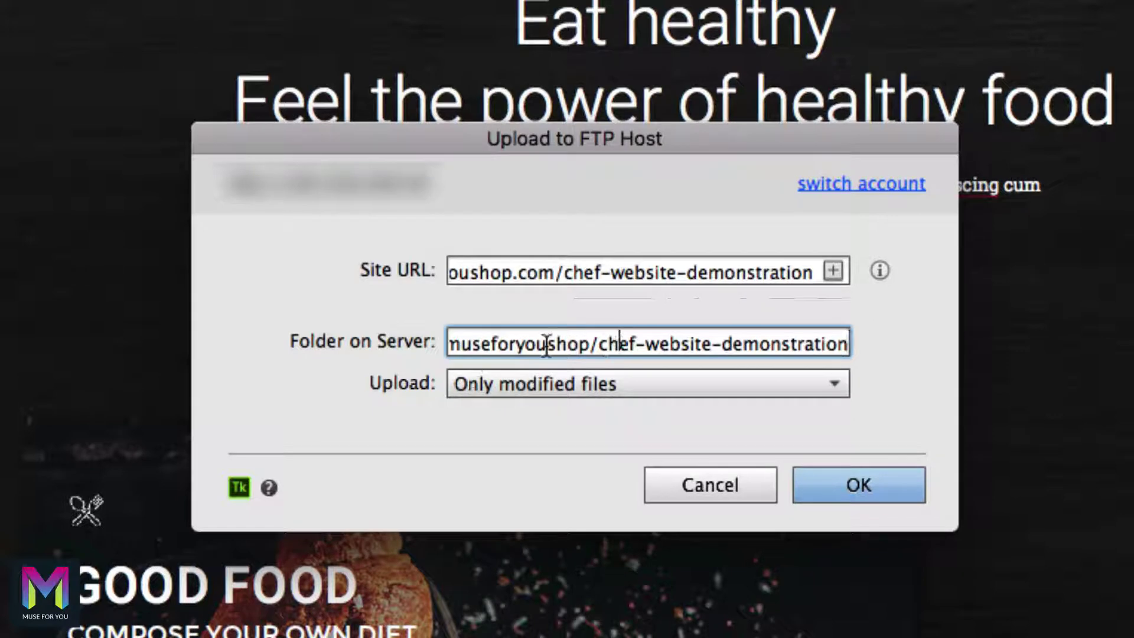
pyautogui.click(589, 271)
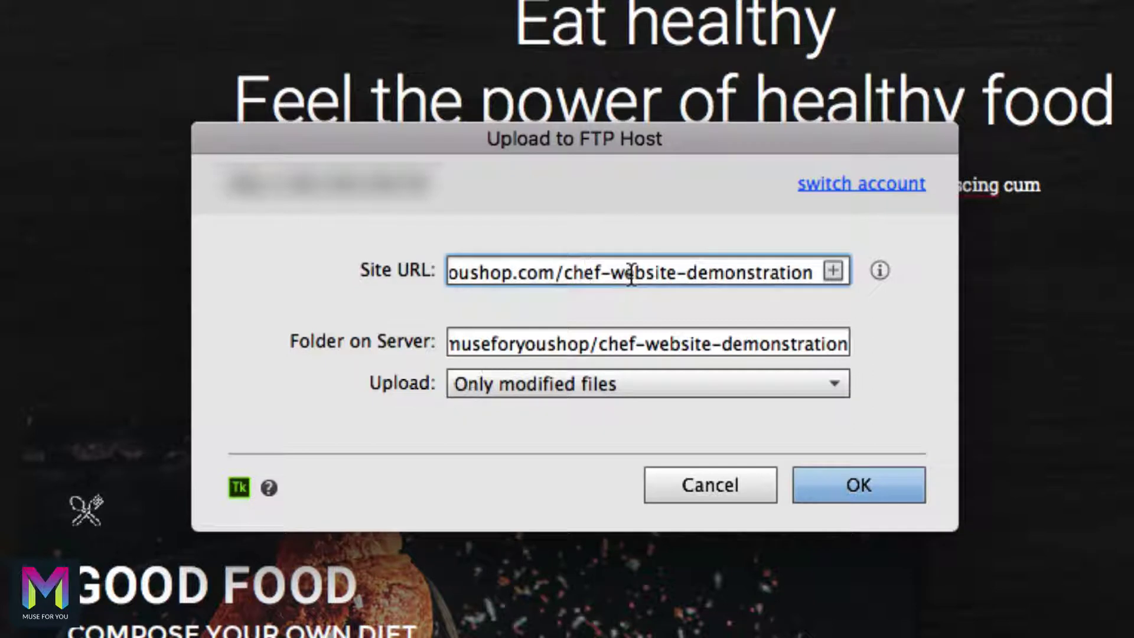
pyautogui.click(569, 342)
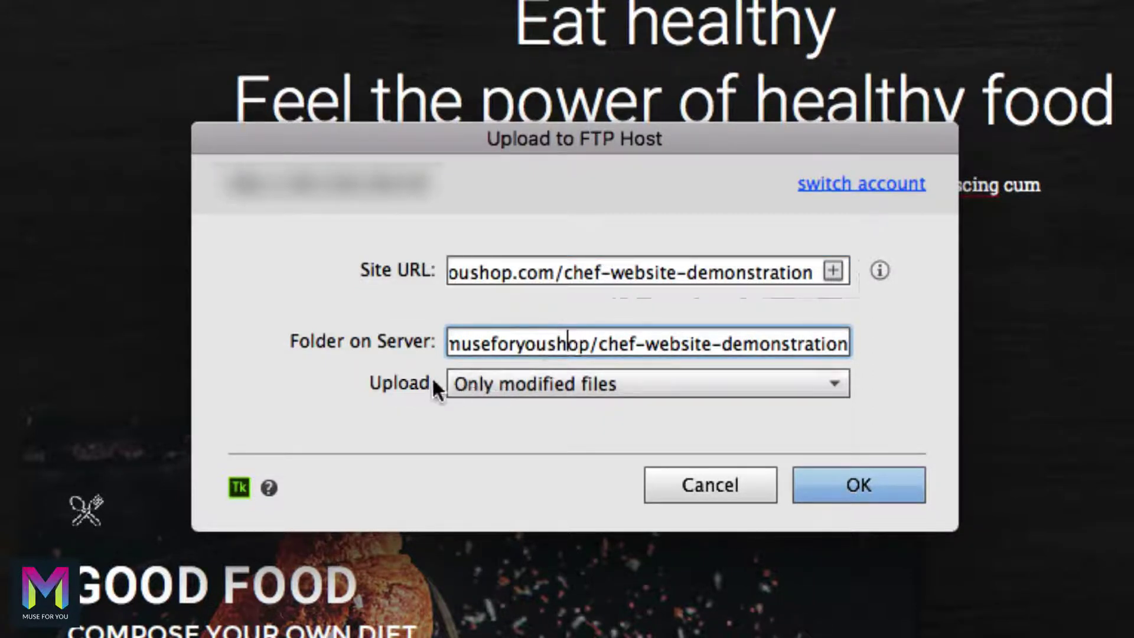
# Review the upload choices, keep Only modified files and start uploading the site to the FTP host.
pyautogui.click(507, 385)
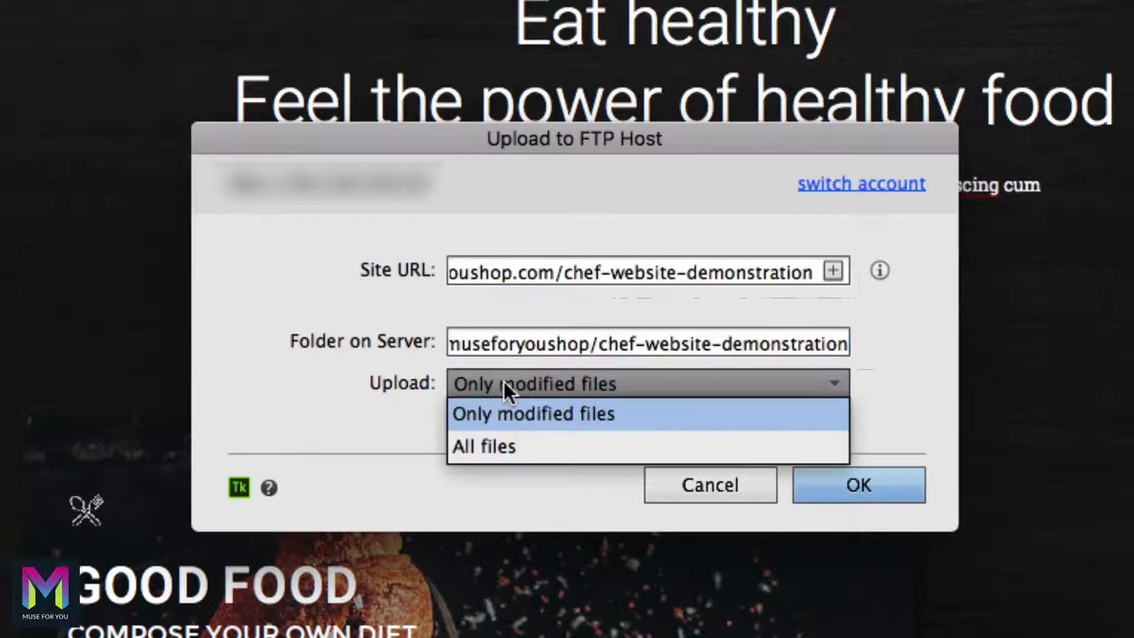
pyautogui.click(385, 367)
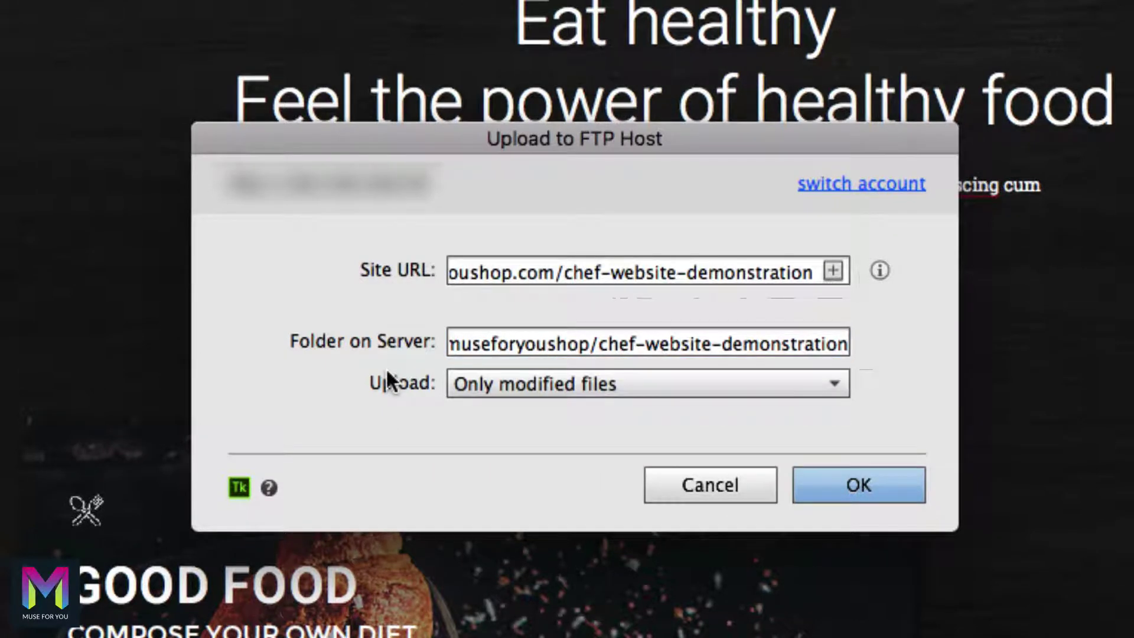
pyautogui.click(509, 383)
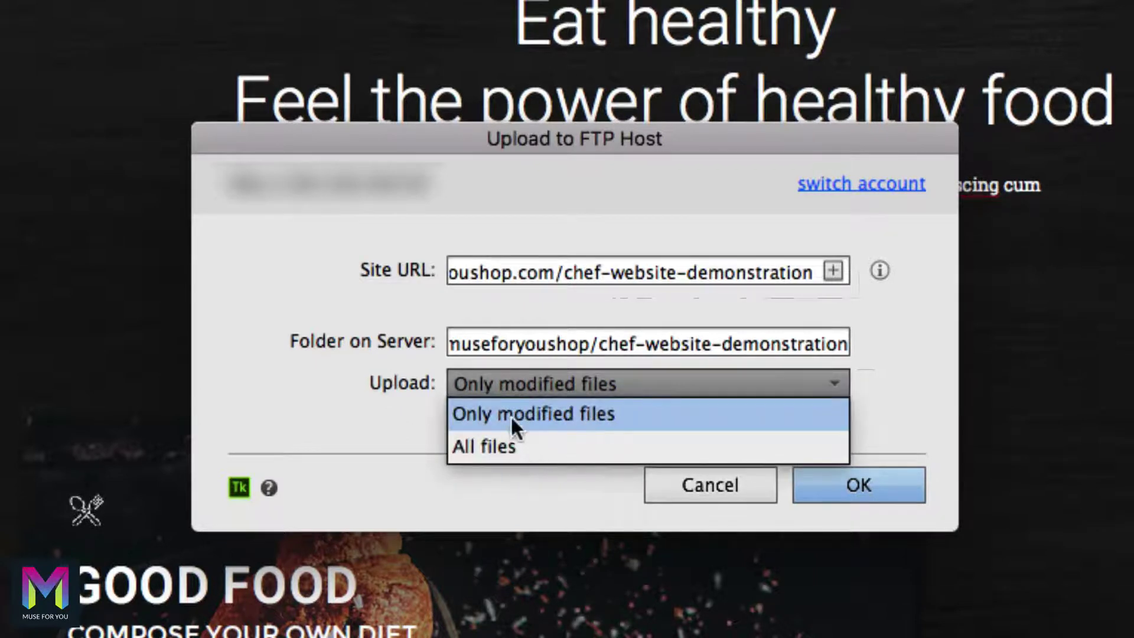
pyautogui.click(348, 386)
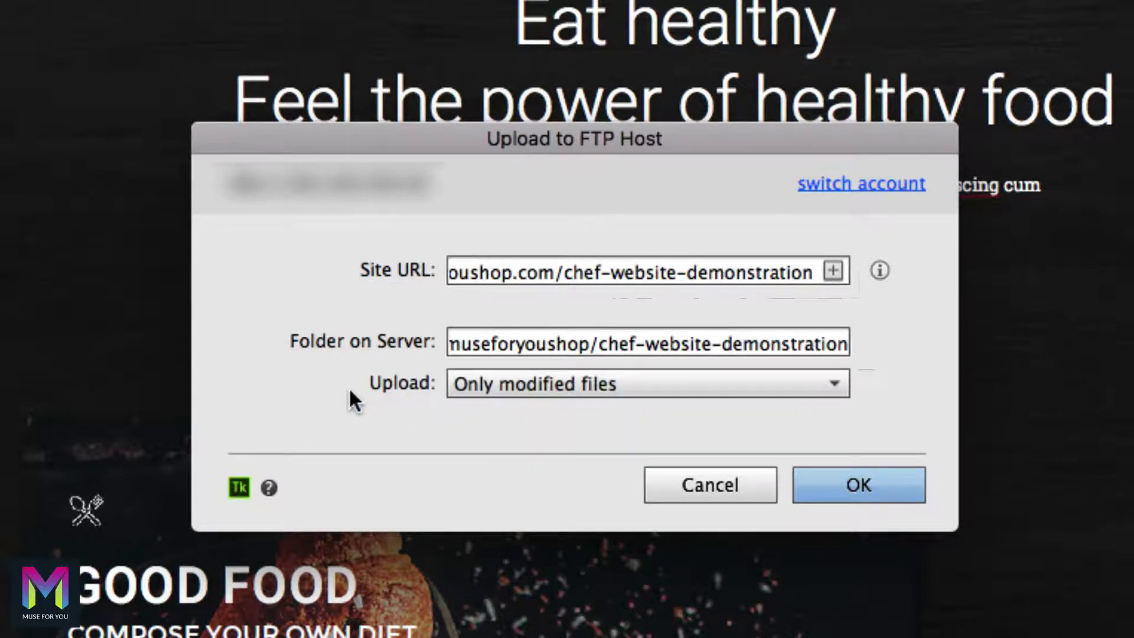
pyautogui.click(518, 384)
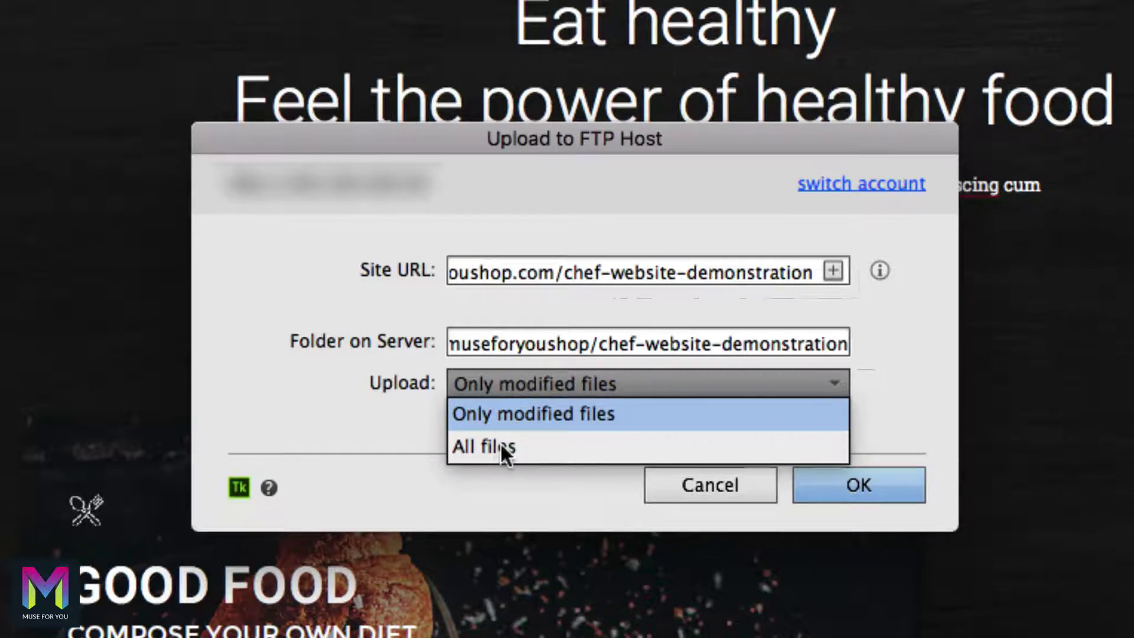
pyautogui.click(499, 406)
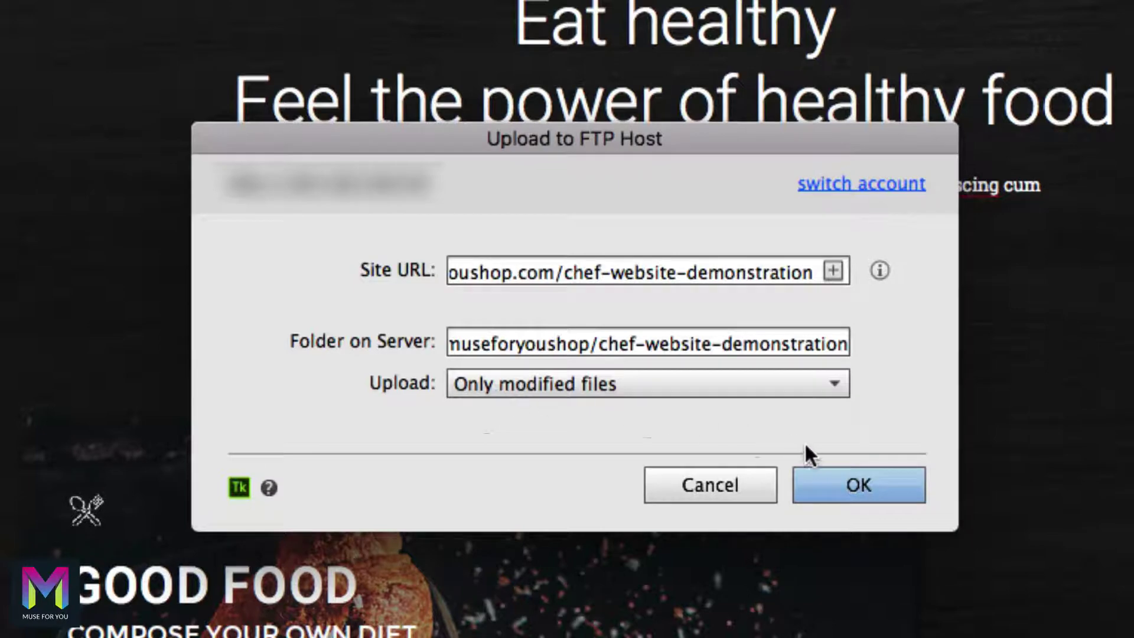
pyautogui.click(845, 479)
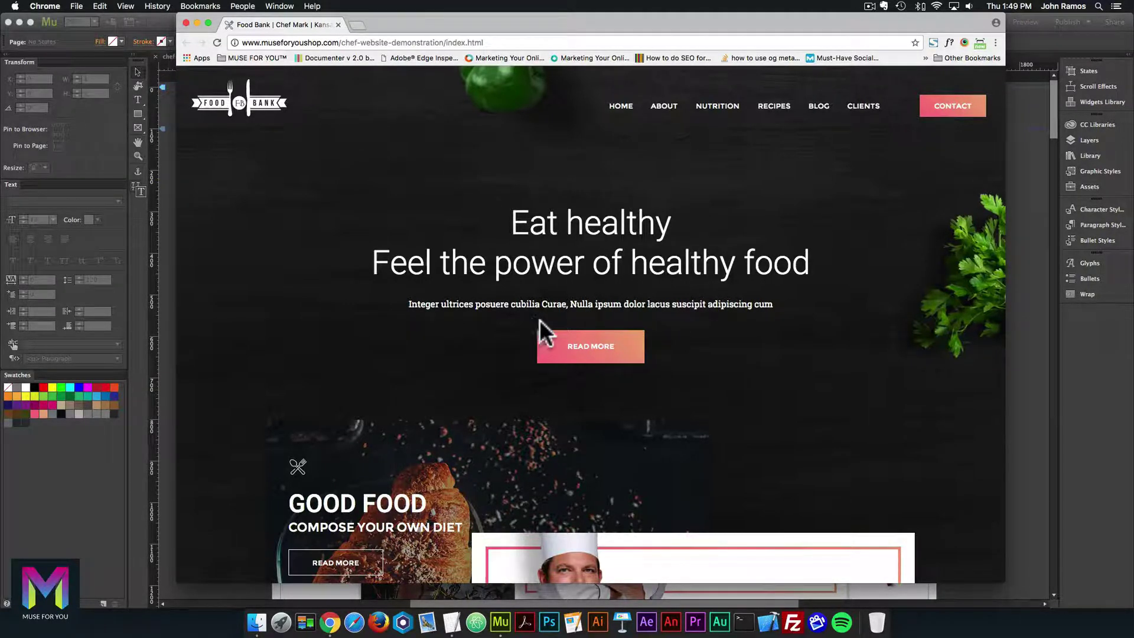
pyautogui.click(270, 41)
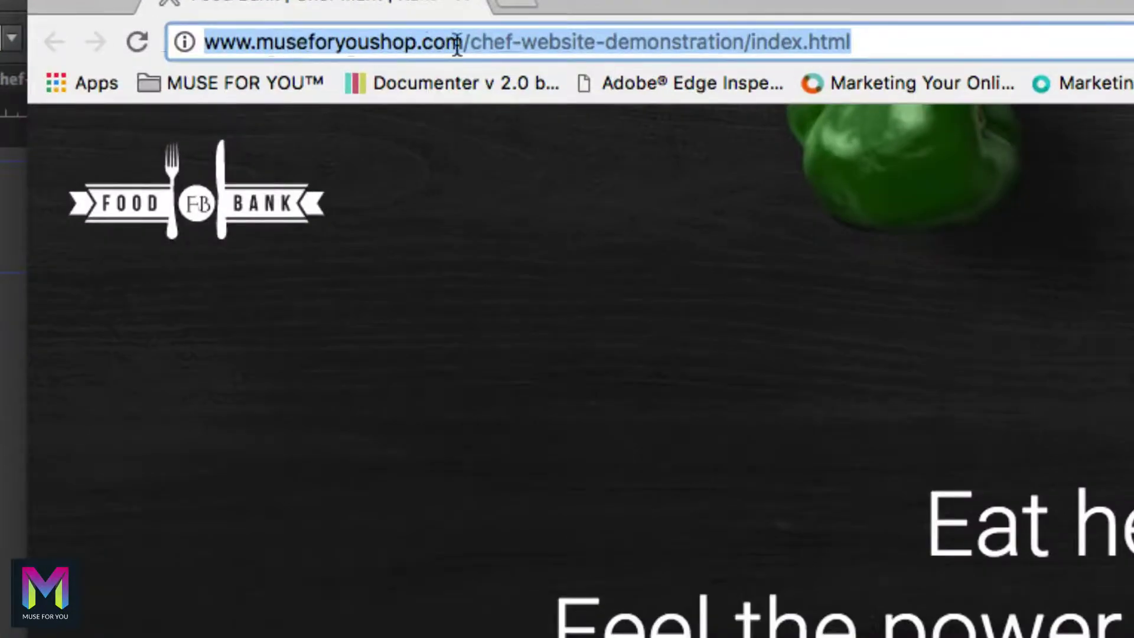
pyautogui.click(482, 43)
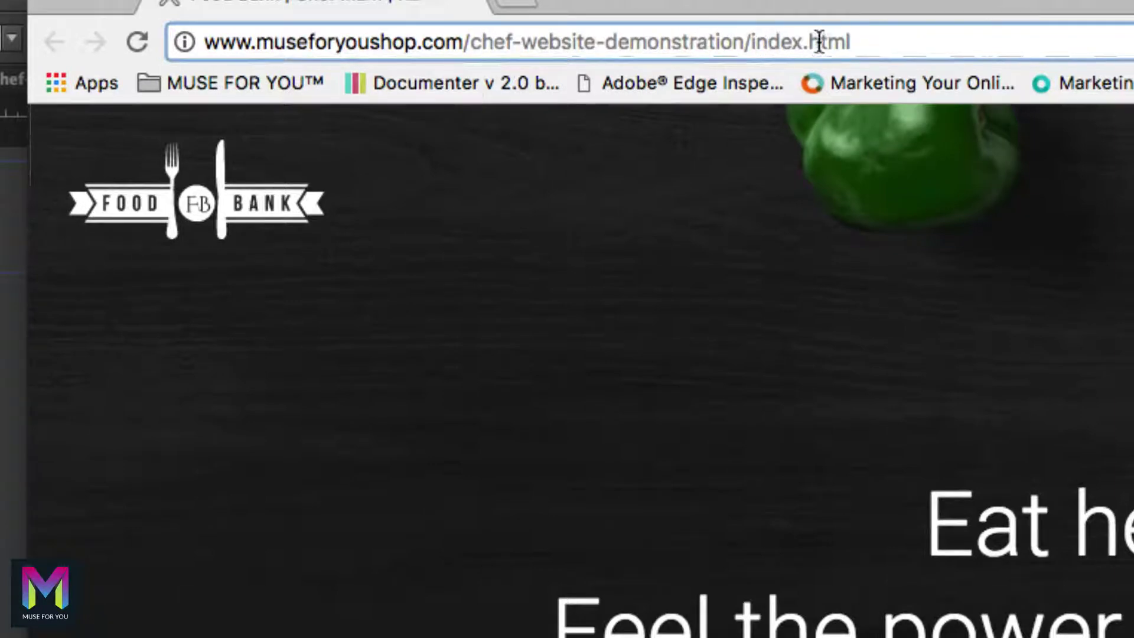
pyautogui.moveTo(745, 41); pyautogui.dragTo(873, 41)
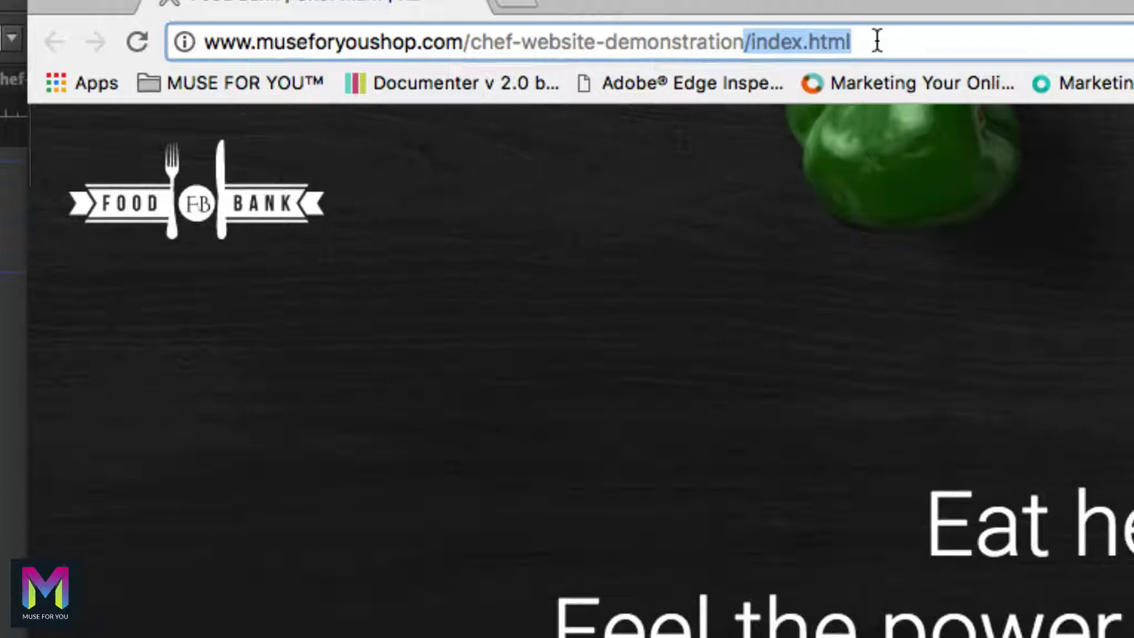
pyautogui.press('BackSpace')
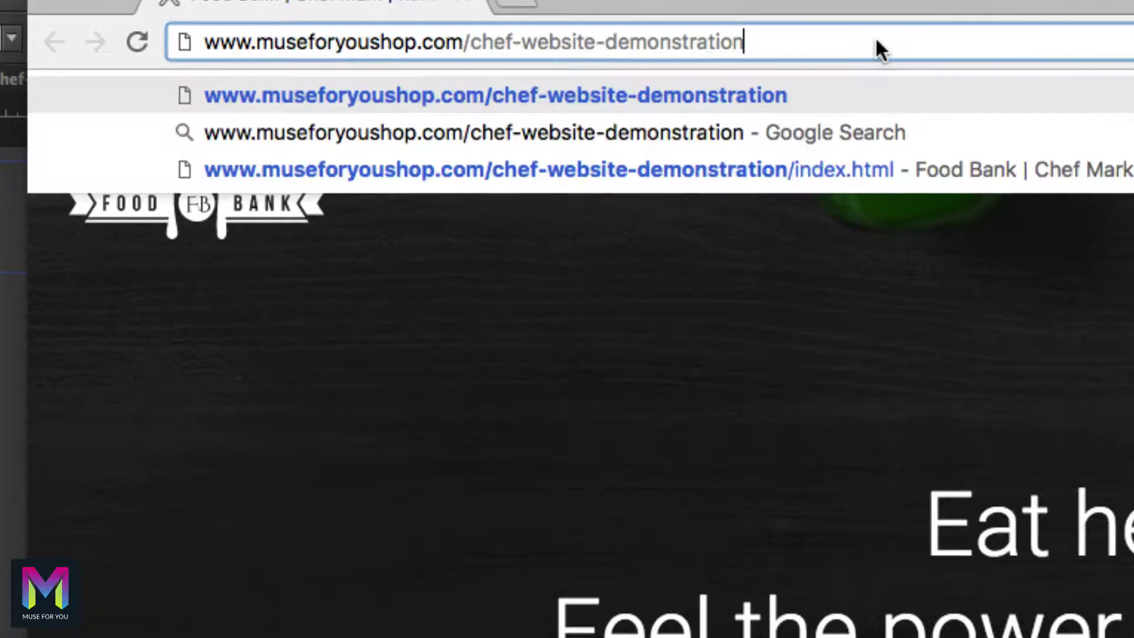
pyautogui.press('Return')
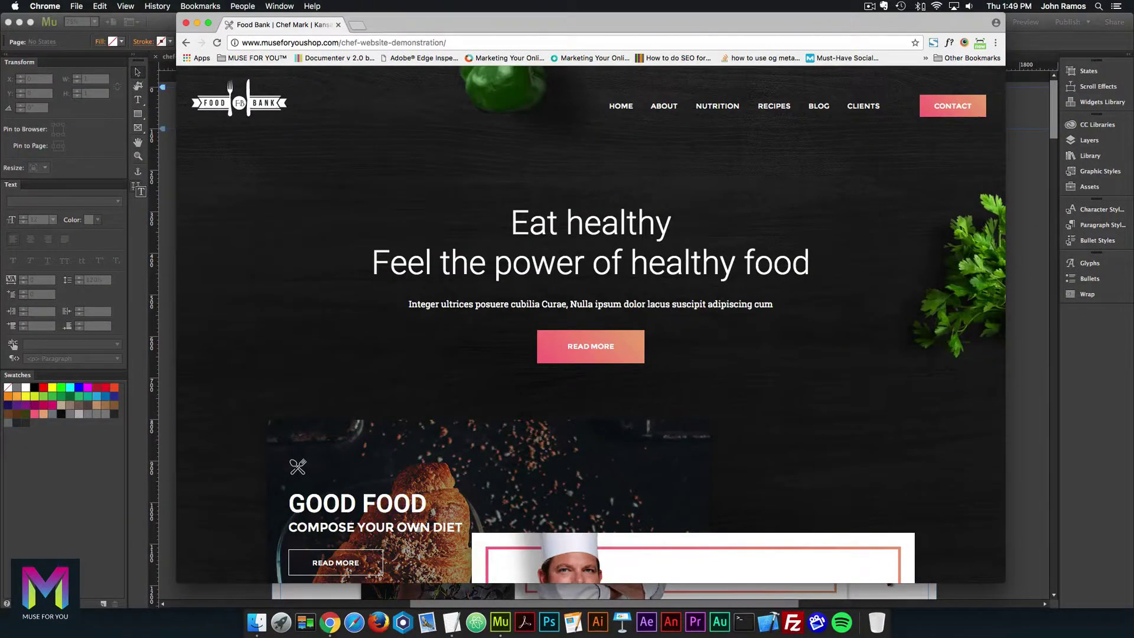
# Check the live site's navigation by visiting the About, Nutrition and Recipes sections.
pyautogui.click(664, 105)
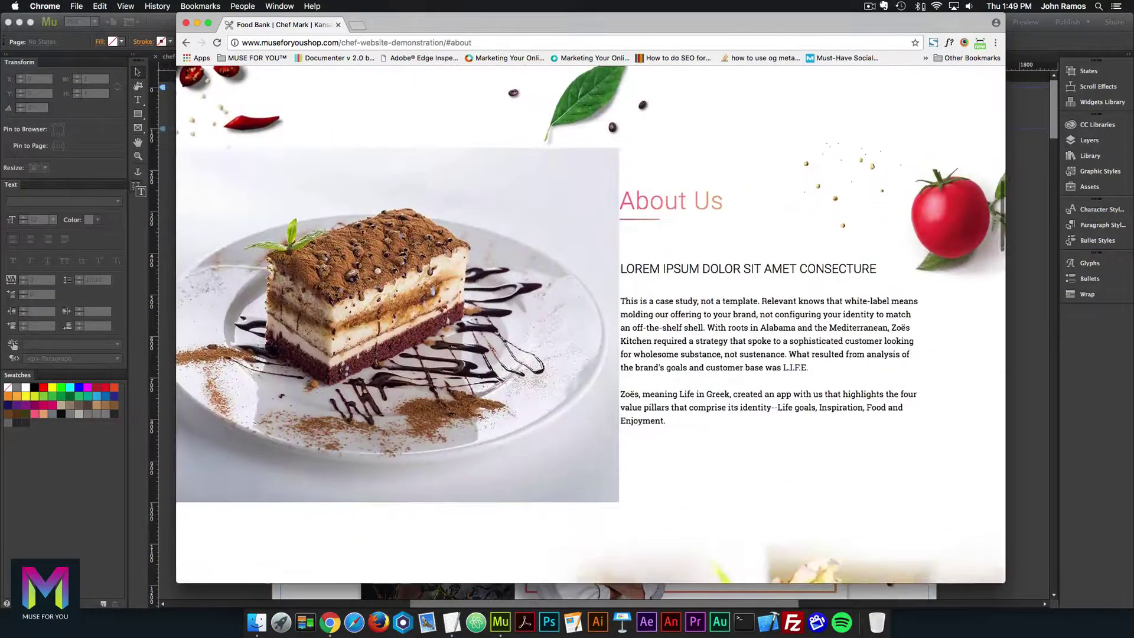
pyautogui.scroll(10, 590, 325)
pyautogui.click(713, 106)
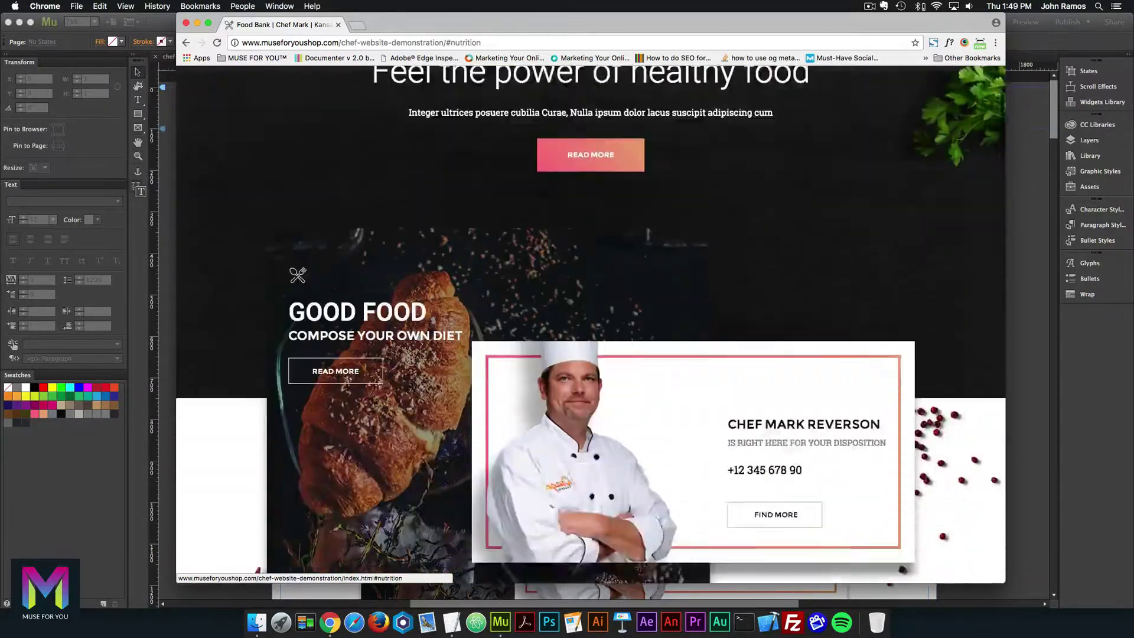
pyautogui.scroll(10, 590, 325)
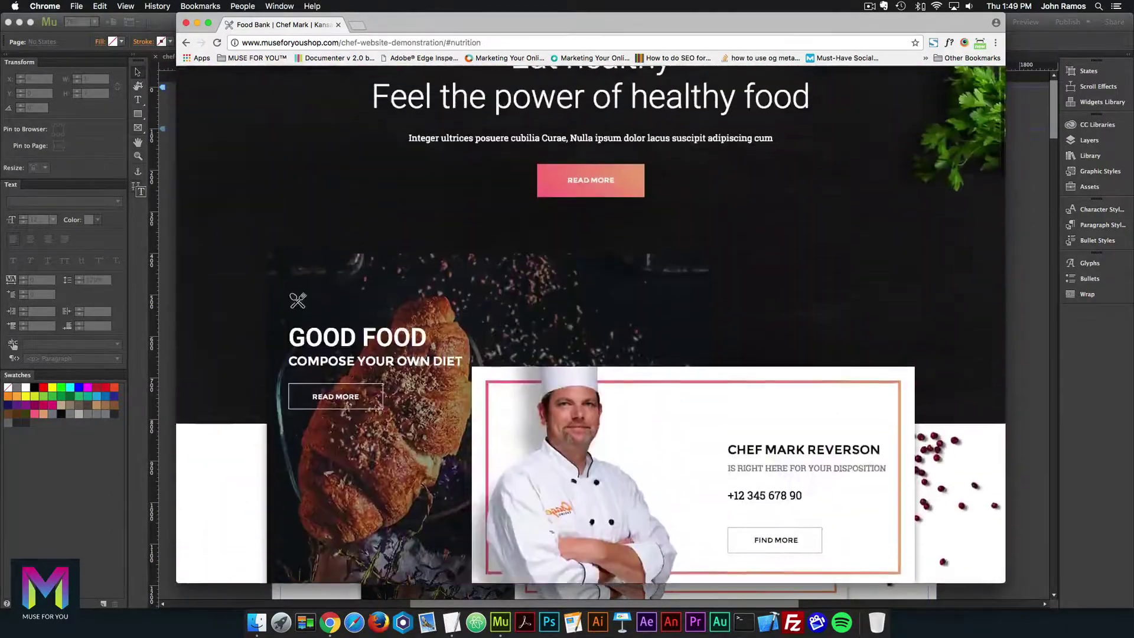
pyautogui.scroll(3, 774, 106)
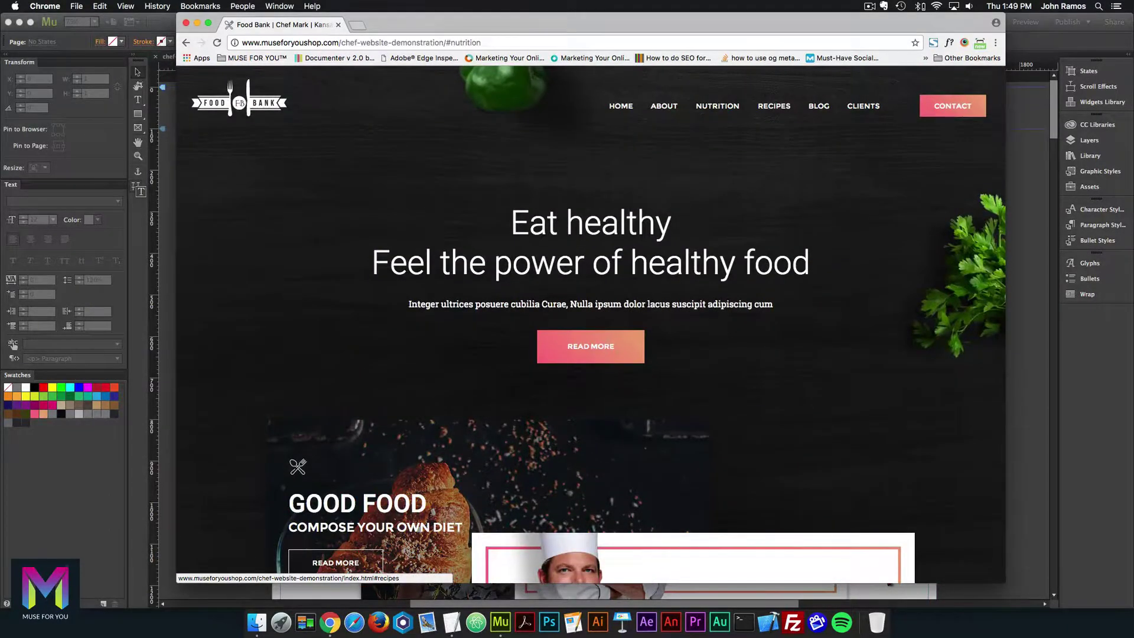
pyautogui.click(773, 105)
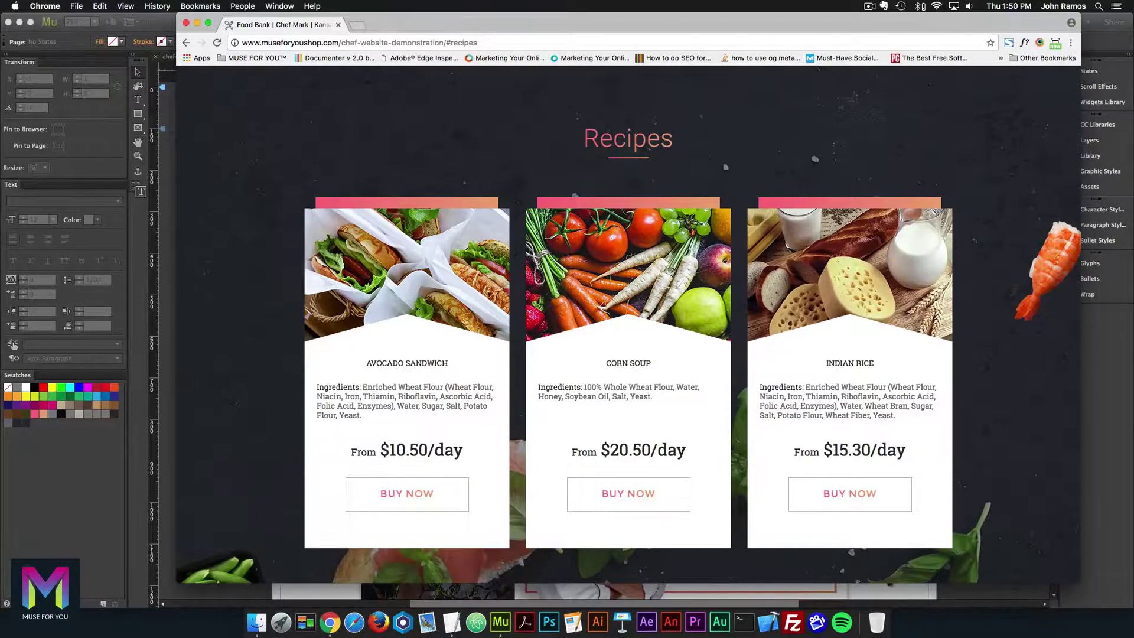
# Switch to Adobe Muse, open publishing to Business Catalyst for the Chef Mark site and accept the Typekit link.
pyautogui.press('super+Tab')
pyautogui.click(672, 358)
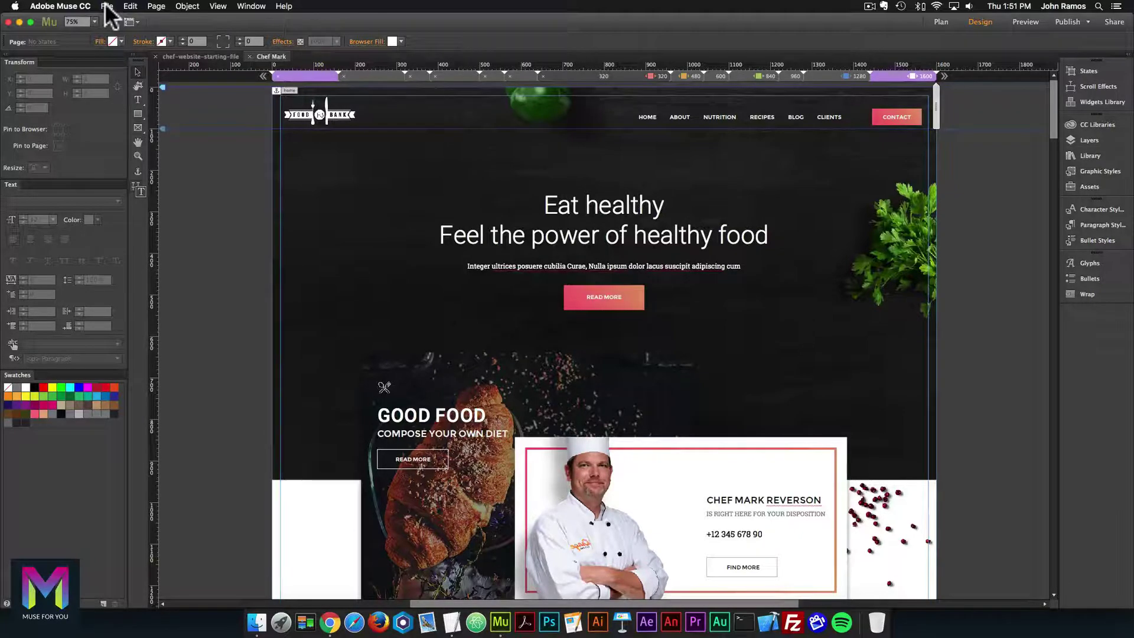
pyautogui.click(106, 7)
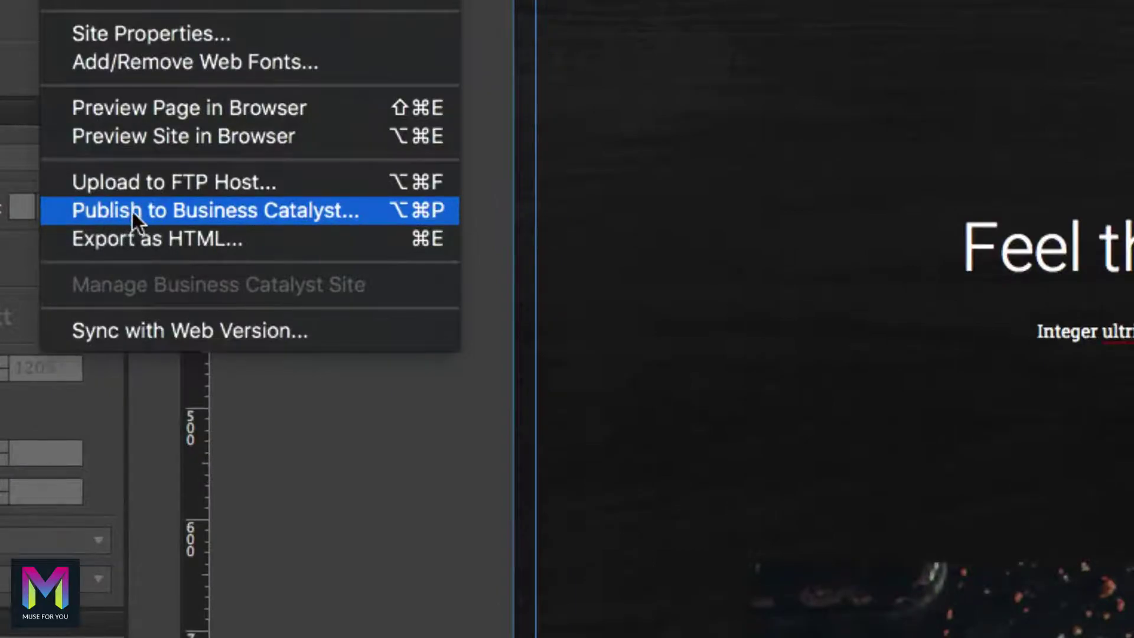
pyautogui.click(200, 208)
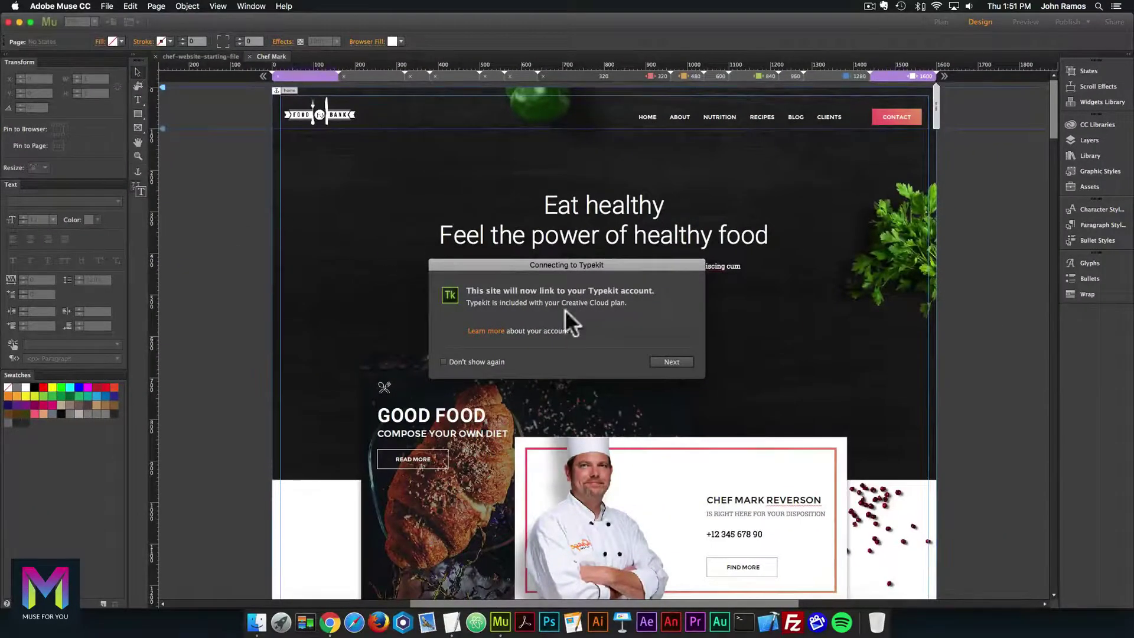
pyautogui.click(669, 360)
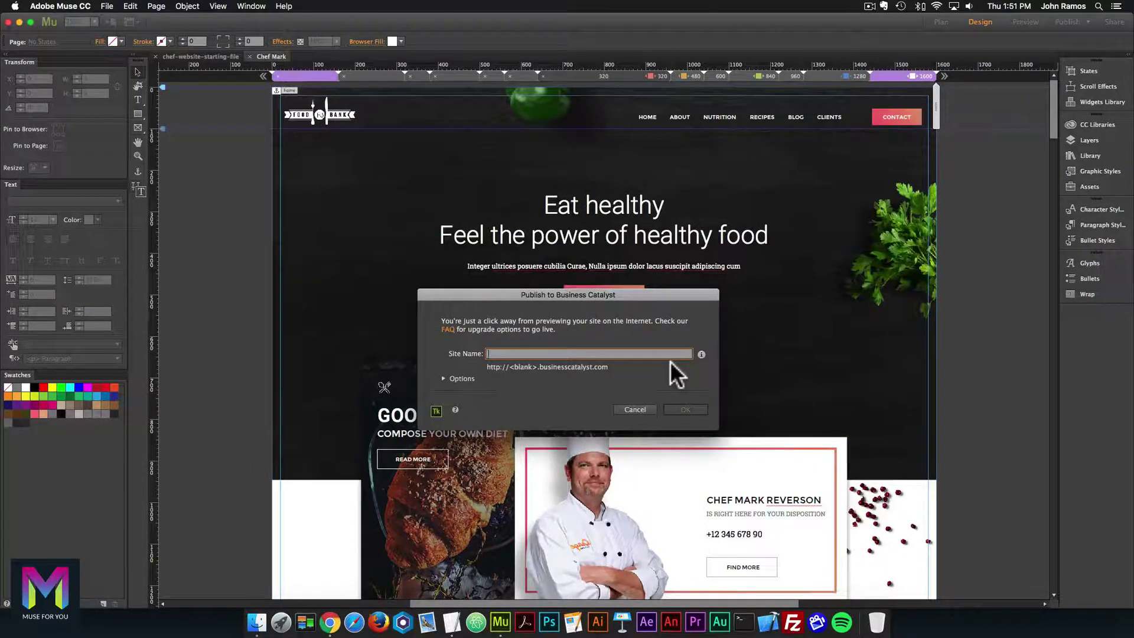
# Examine the Business Catalyst site name, publish destination, URL and data center options, then cancel without publishing.
pyautogui.click(442, 377)
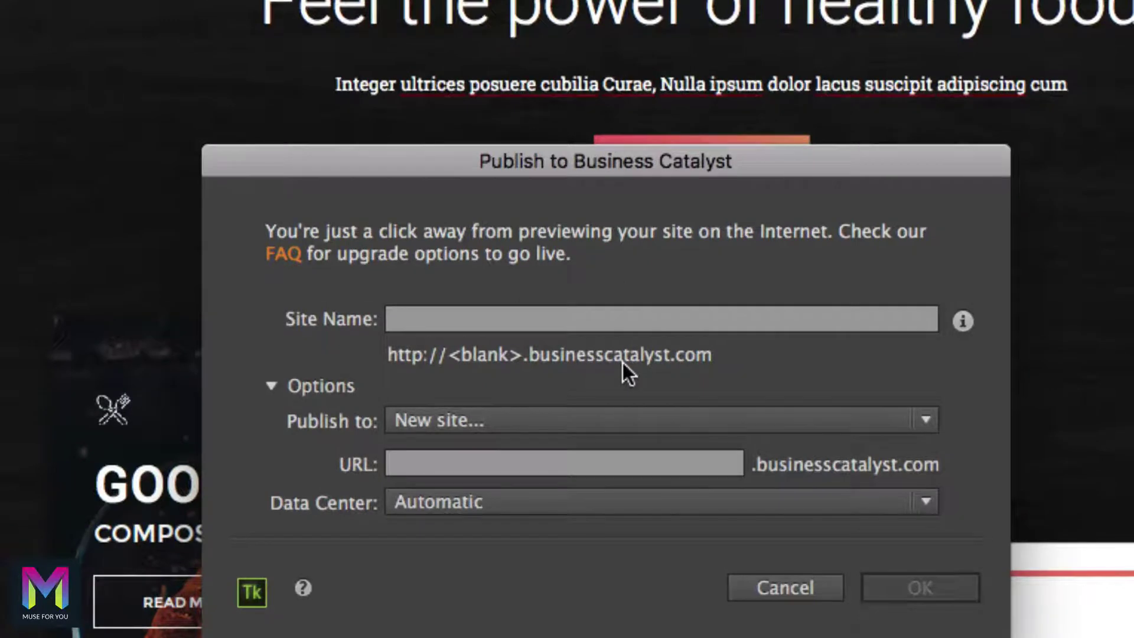
pyautogui.click(484, 311)
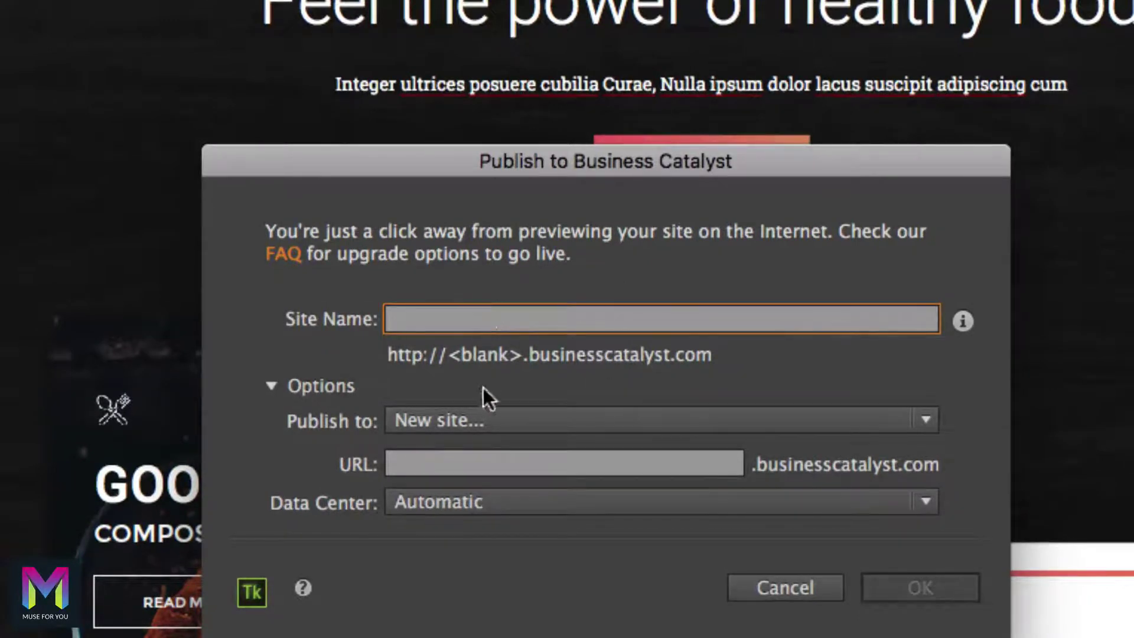
pyautogui.click(570, 420)
pyautogui.click(431, 454)
pyautogui.click(423, 459)
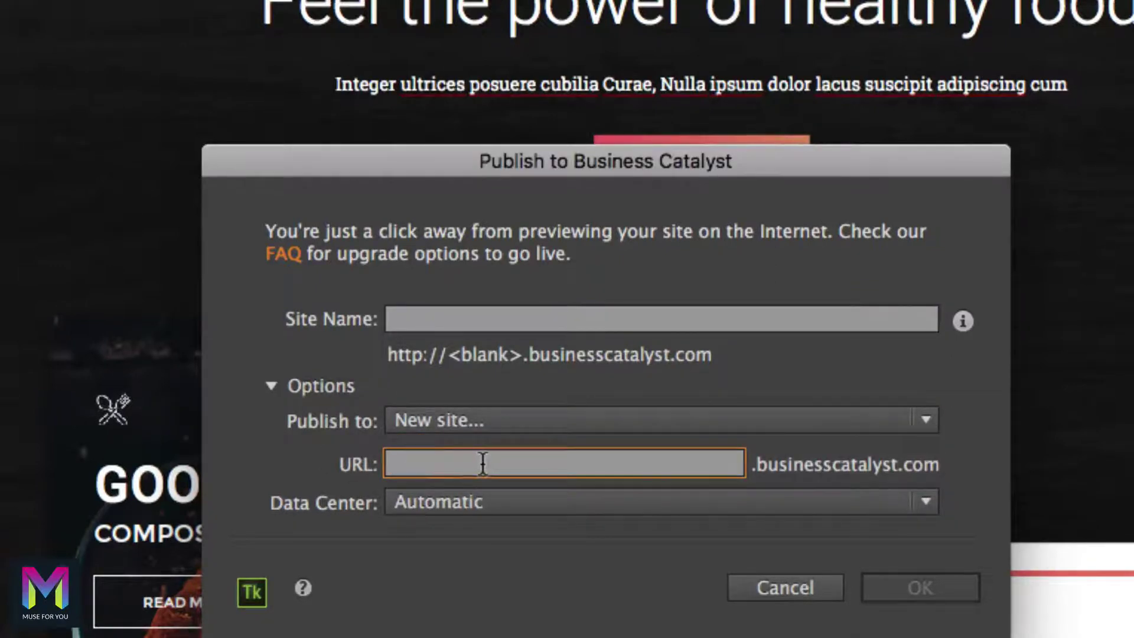
pyautogui.click(472, 501)
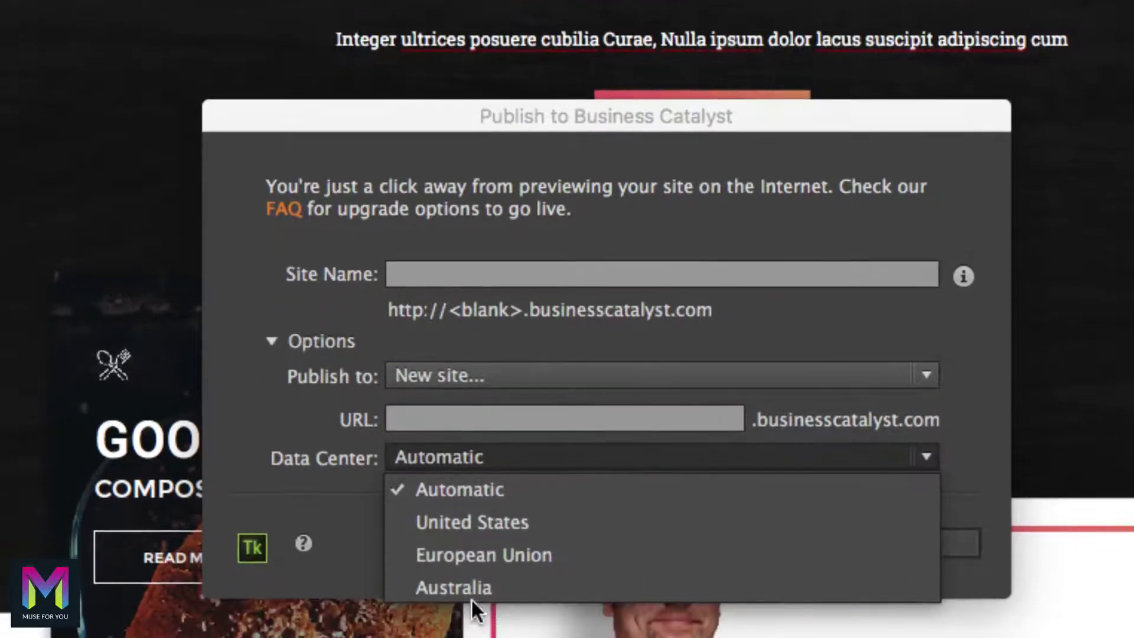
pyautogui.click(355, 452)
pyautogui.click(419, 412)
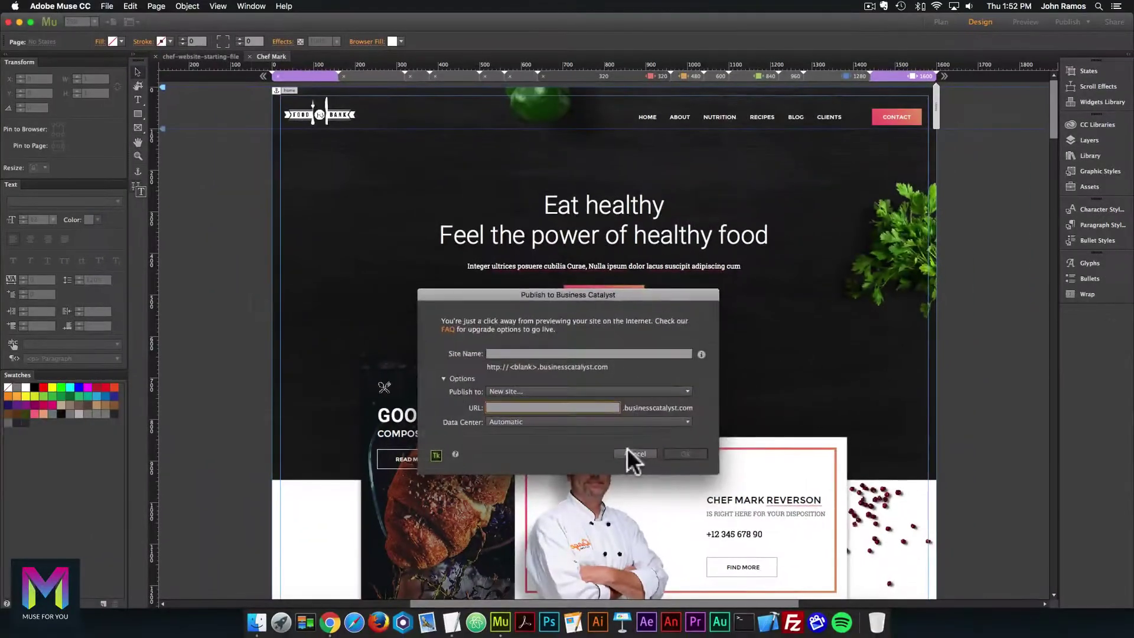
pyautogui.click(785, 542)
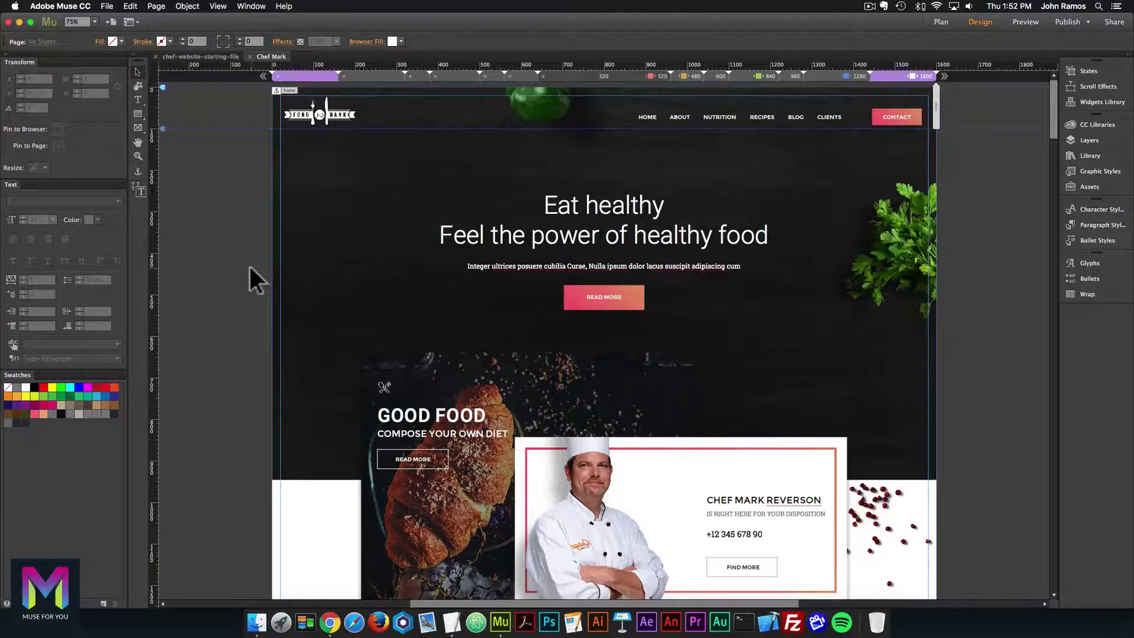
# Export the Chef Mark site as HTML, accepting the Typekit link and using the prefilled museforyoushop.com site URL and export location.
pyautogui.click(107, 6)
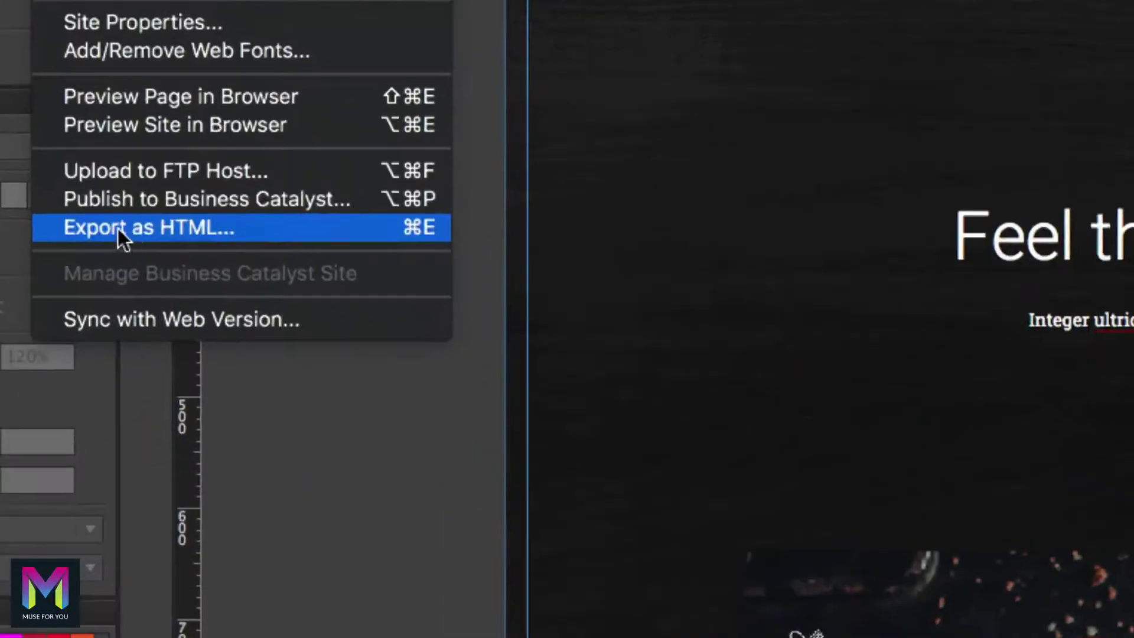
pyautogui.click(139, 227)
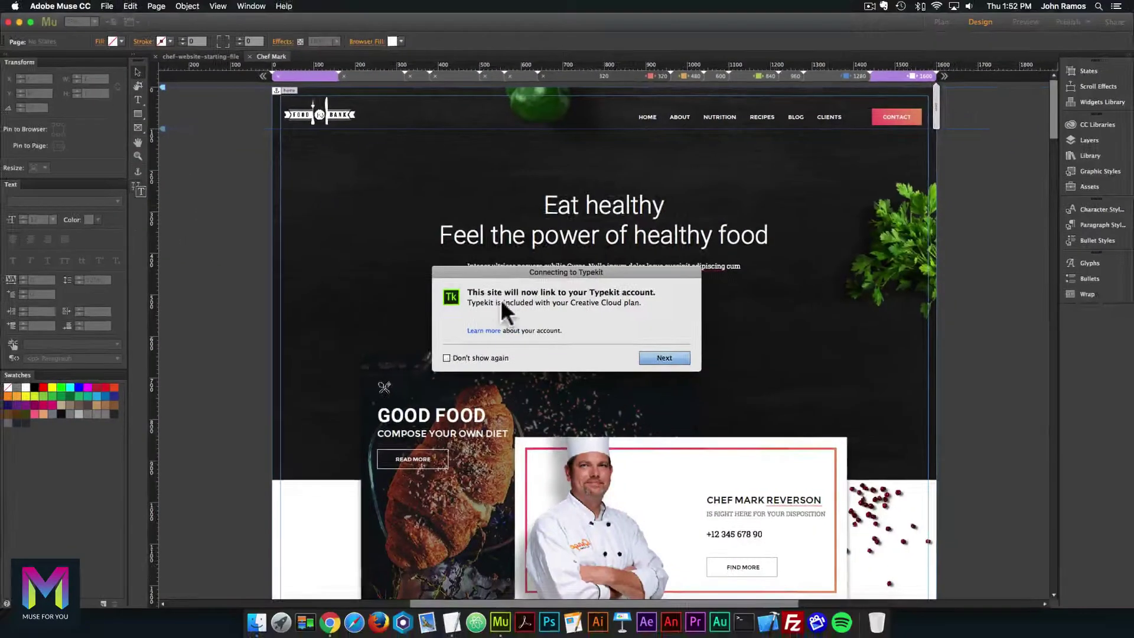
pyautogui.click(660, 357)
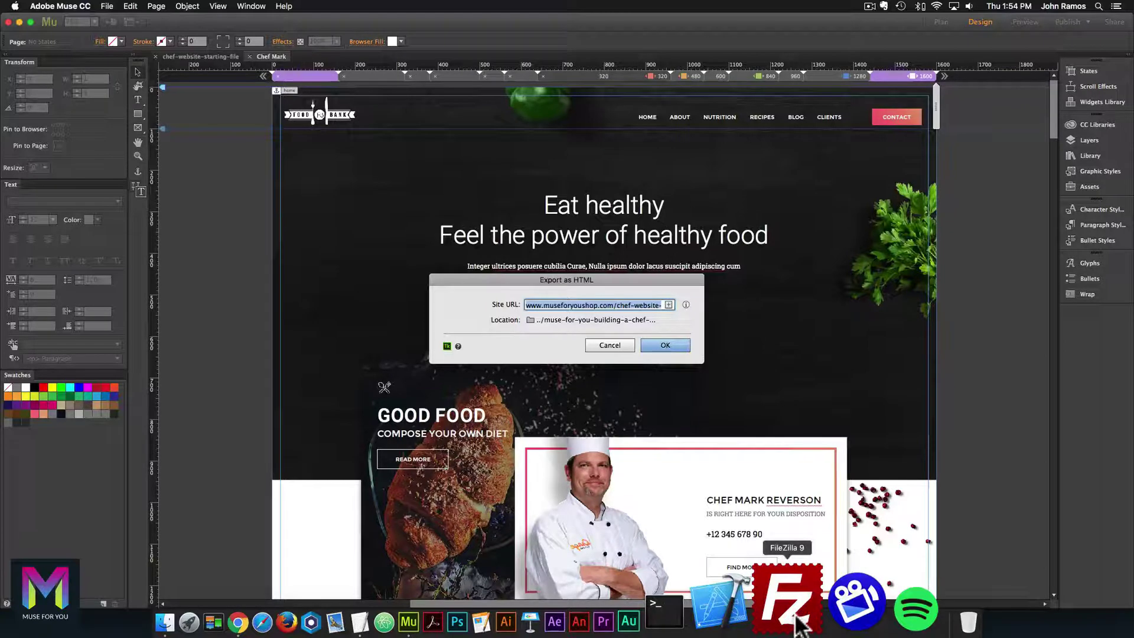
pyautogui.click(641, 304)
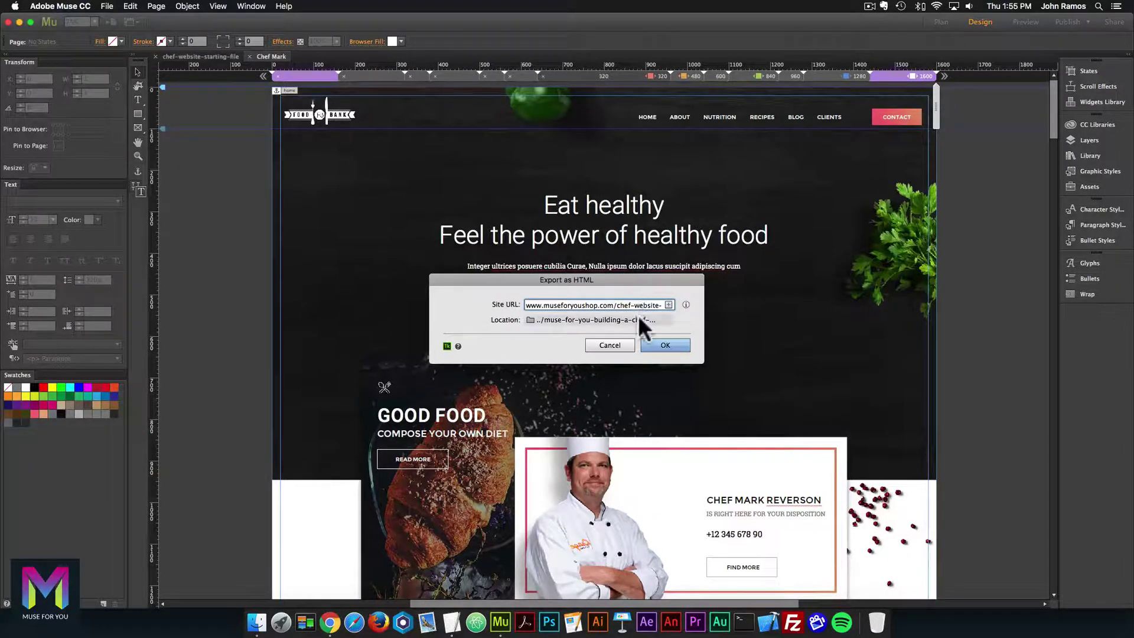
pyautogui.click(662, 344)
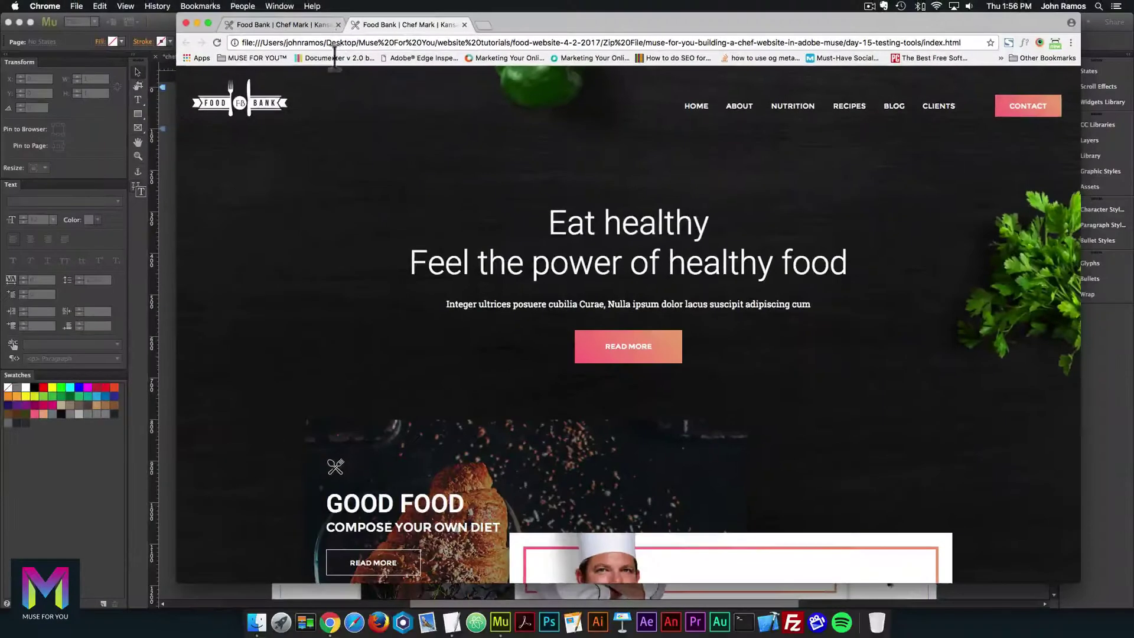
# Switch to Finder and open the day-15-testing-tools folder that holds the exported site.
pyautogui.click(245, 631)
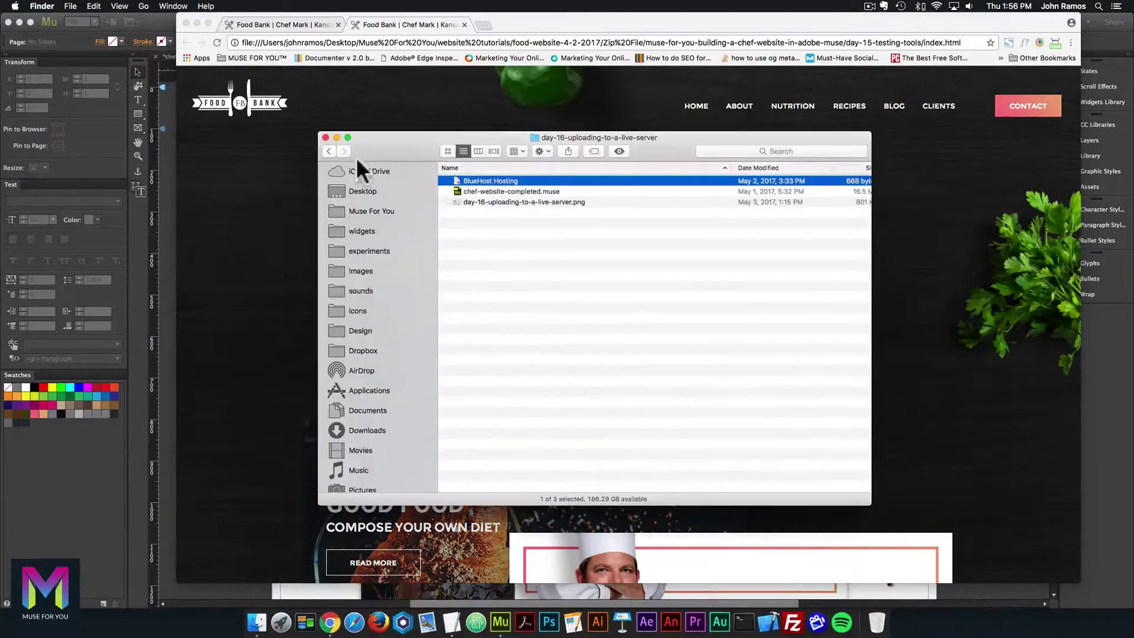
pyautogui.click(328, 150)
pyautogui.doubleClick(487, 336)
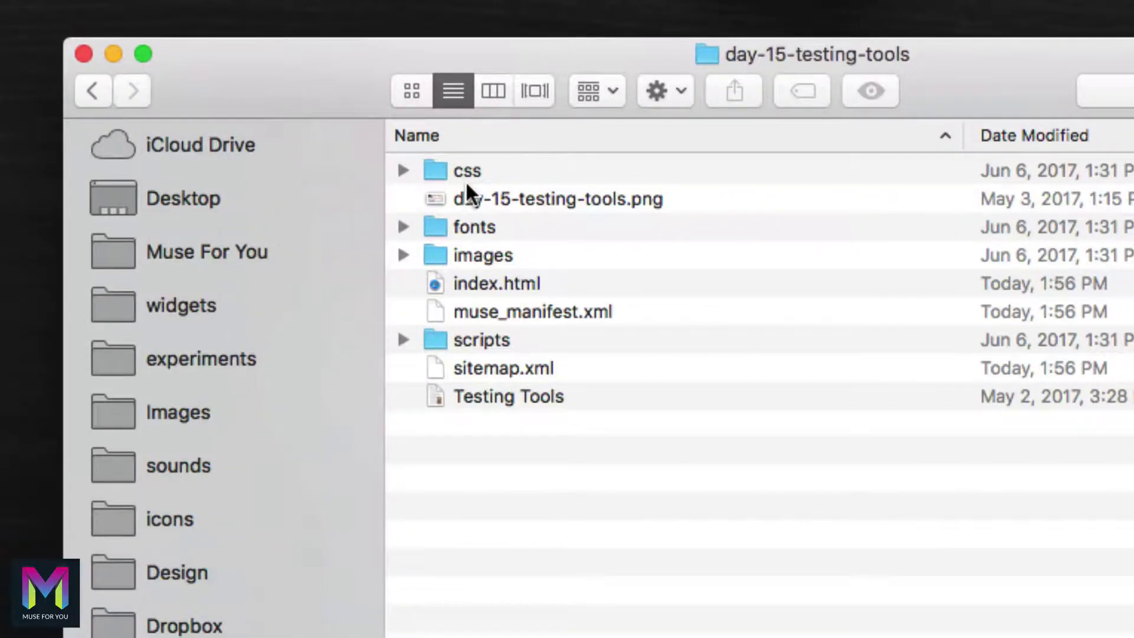
# Examine the exported css, fonts, images and scripts folders along with index.html, muse_manifest.xml and sitemap.xml.
pyautogui.click(462, 170)
pyautogui.click(486, 229)
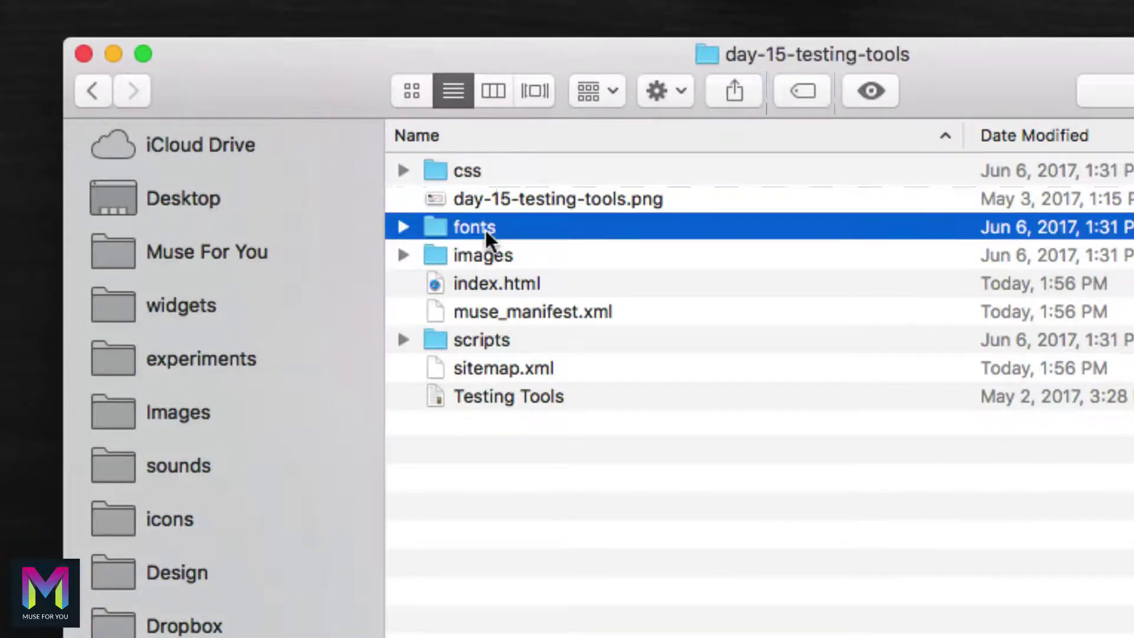
pyautogui.click(501, 255)
pyautogui.click(491, 279)
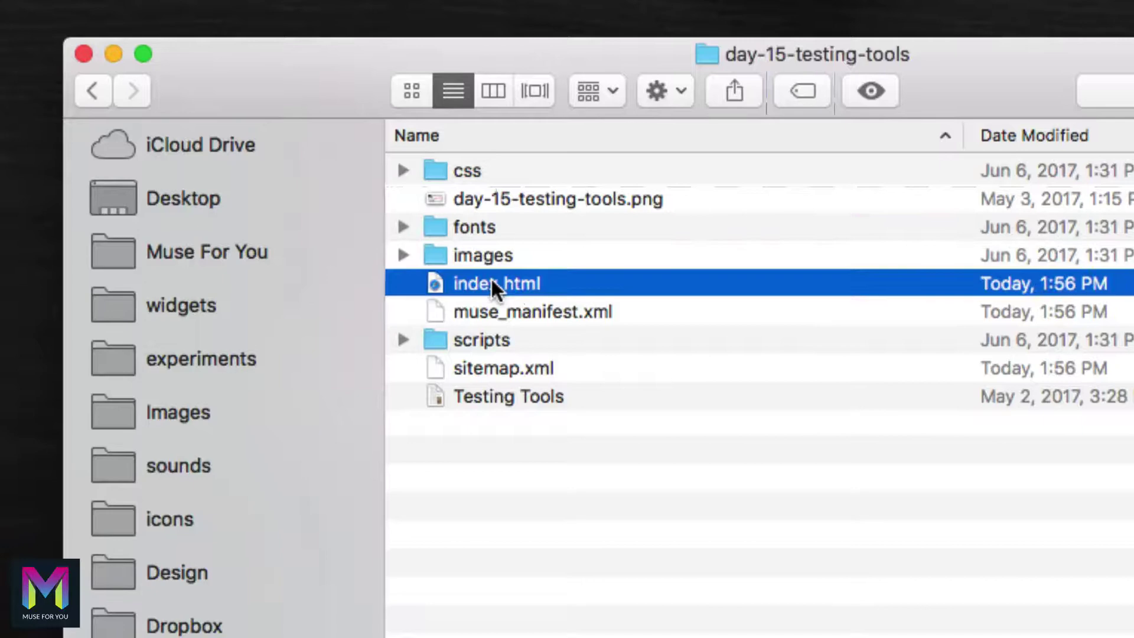
pyautogui.click(480, 336)
pyautogui.click(497, 315)
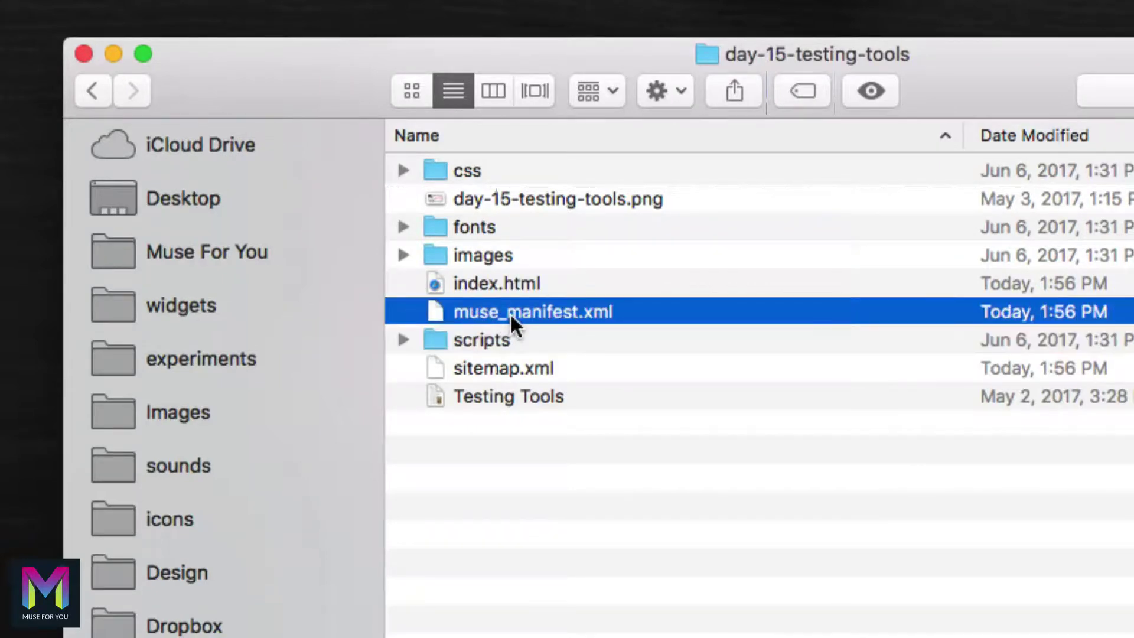
pyautogui.click(495, 372)
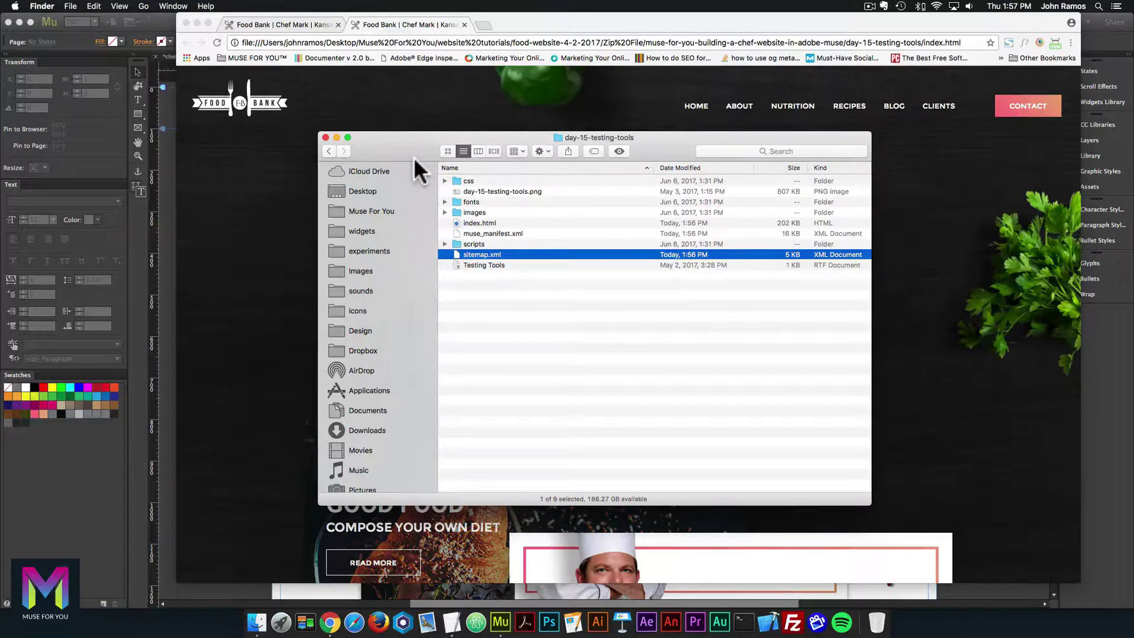
# Switch back to Adobe Muse and dismiss the HTML export completion dialog.
pyautogui.click(164, 149)
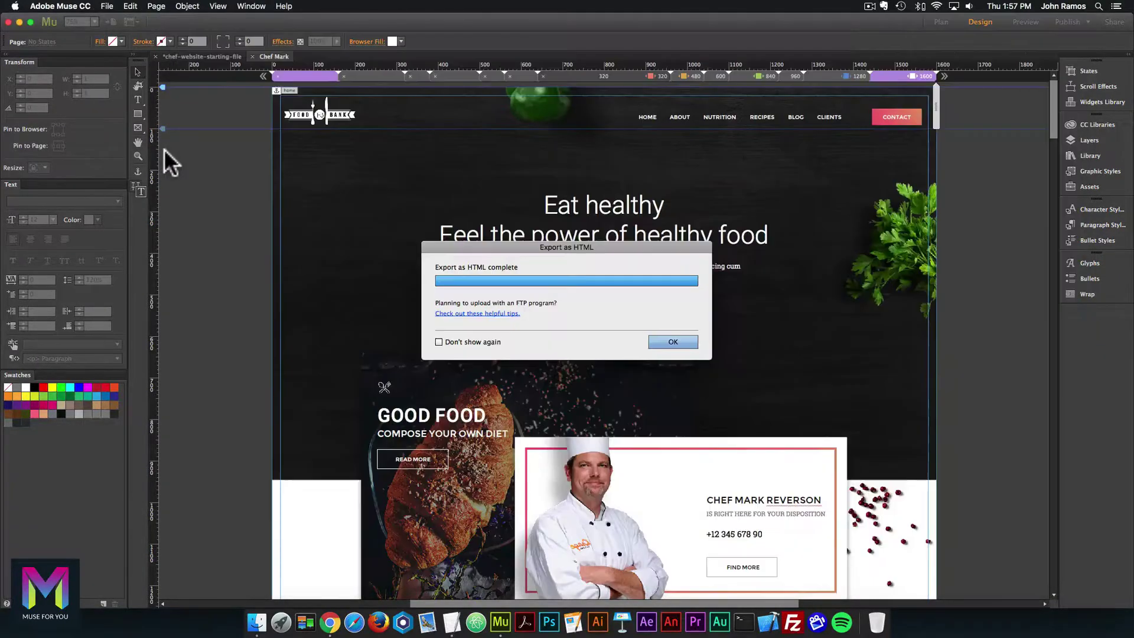
pyautogui.click(674, 341)
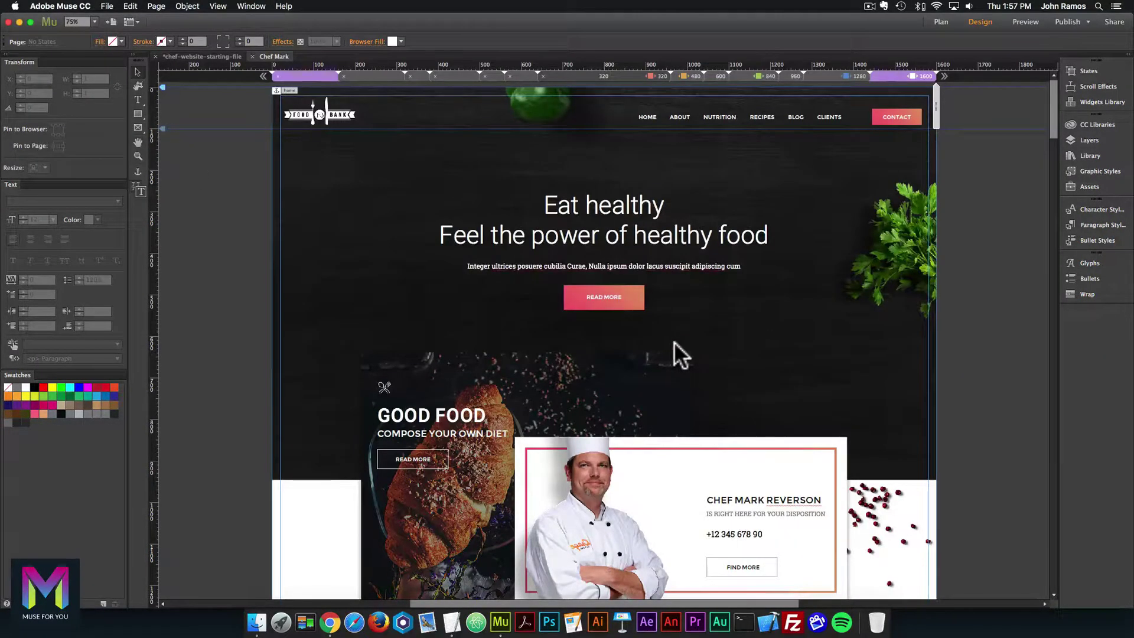